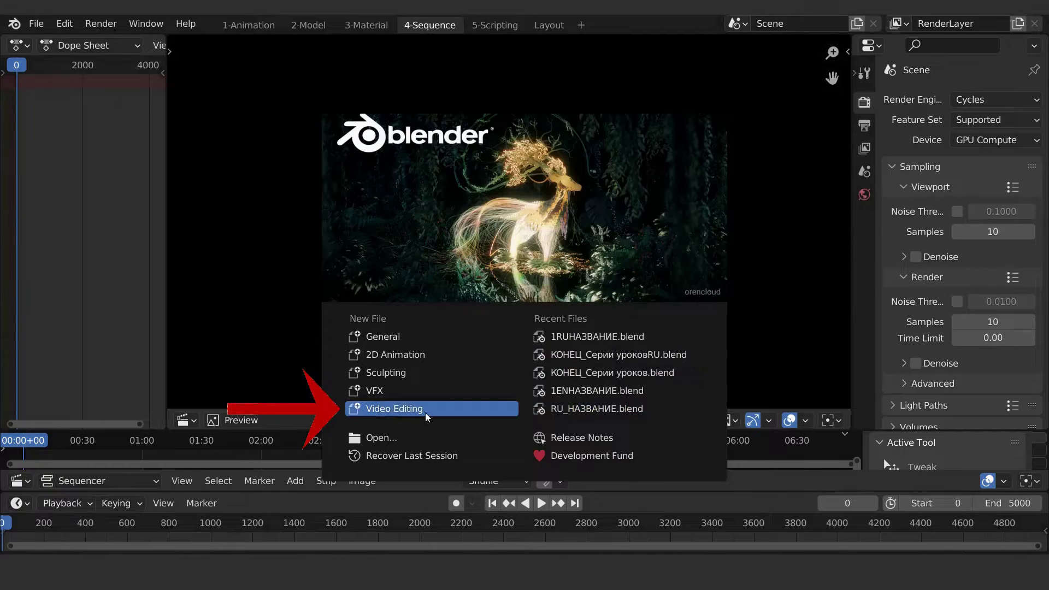
# - Start a new Video Editing project, save the current preferences and close the preferences window
pyautogui.click(404, 409)
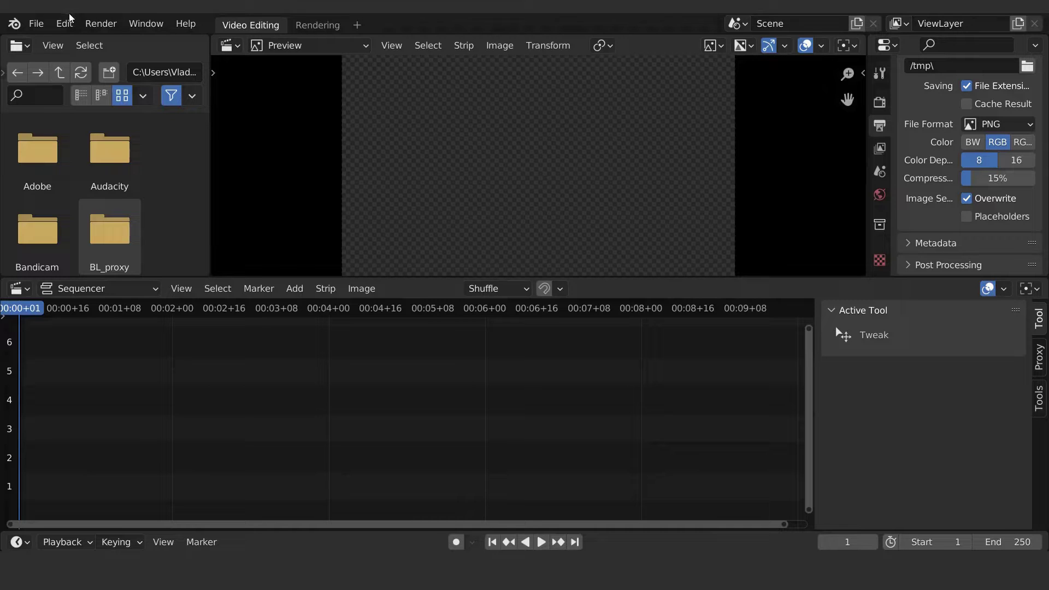
pyautogui.click(66, 22)
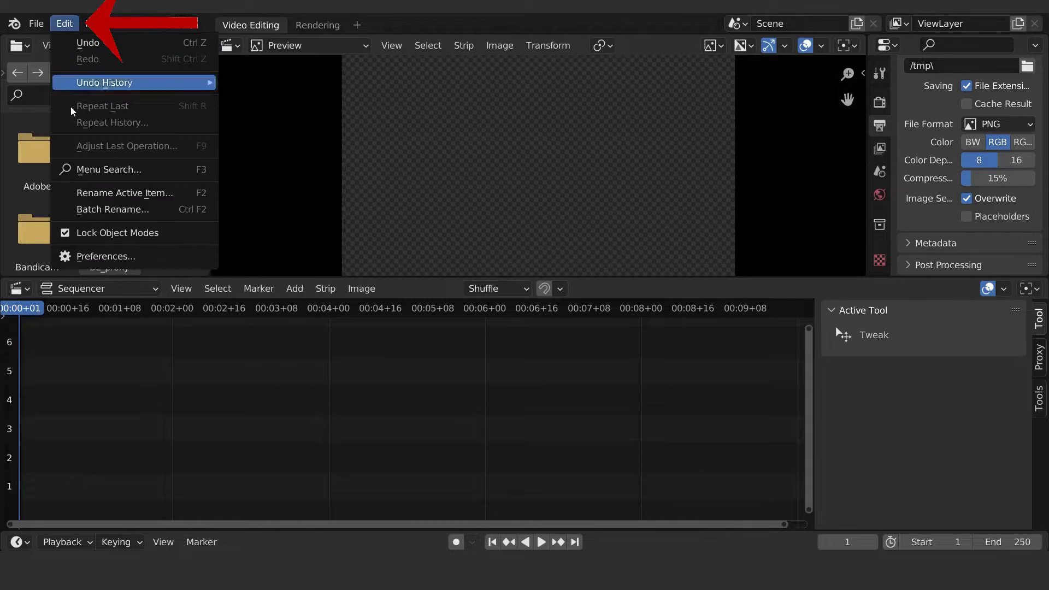
pyautogui.click(115, 257)
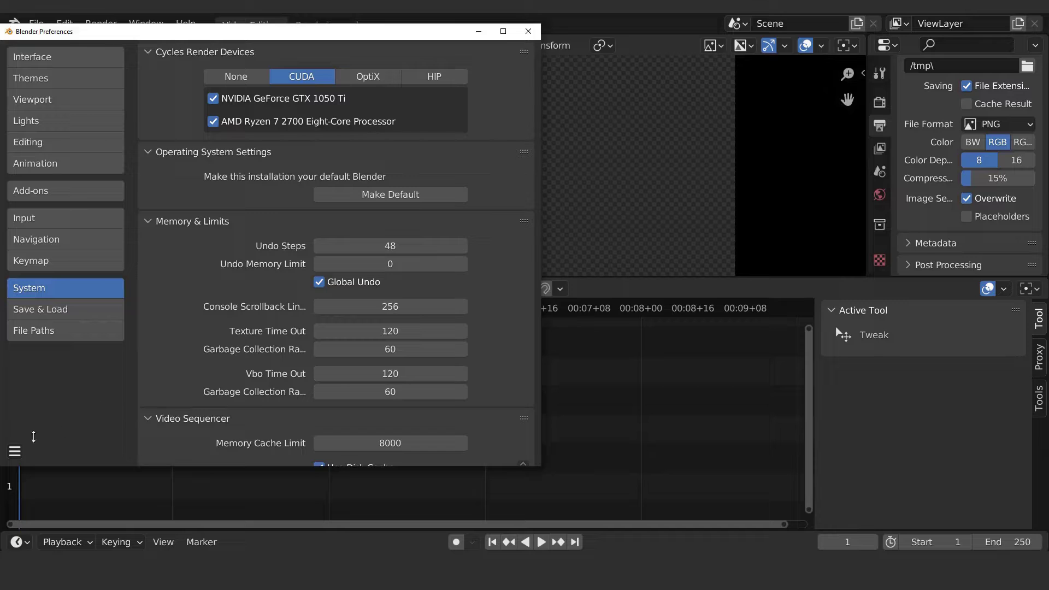
pyautogui.click(15, 452)
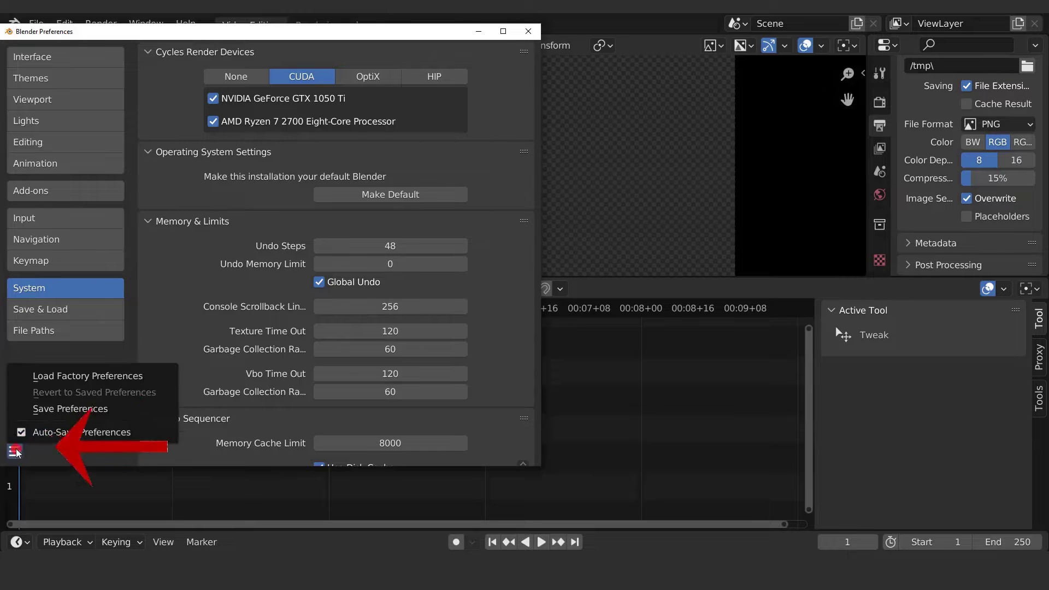
pyautogui.click(116, 411)
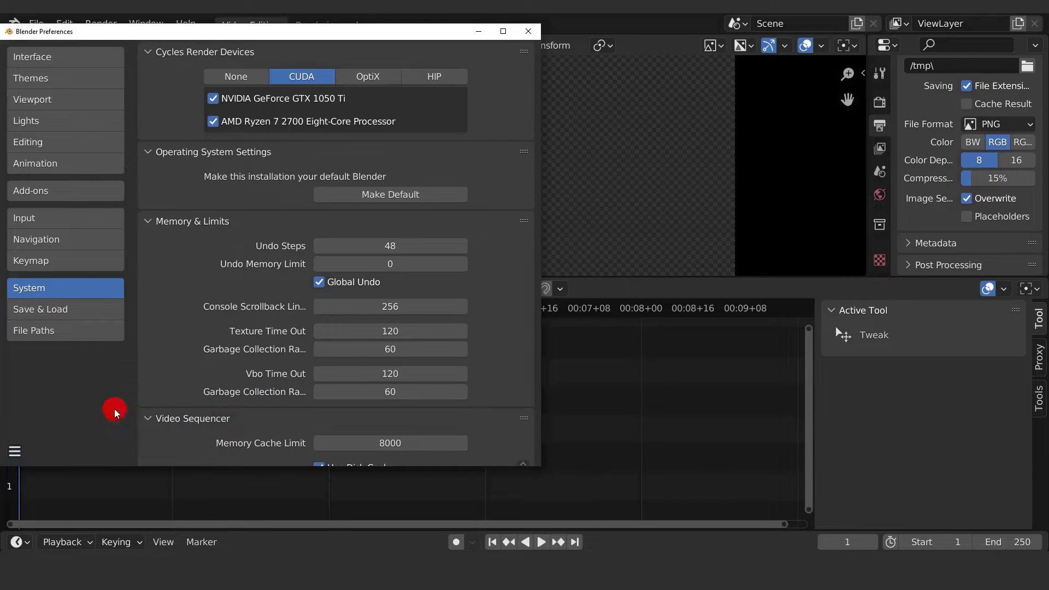
pyautogui.click(530, 31)
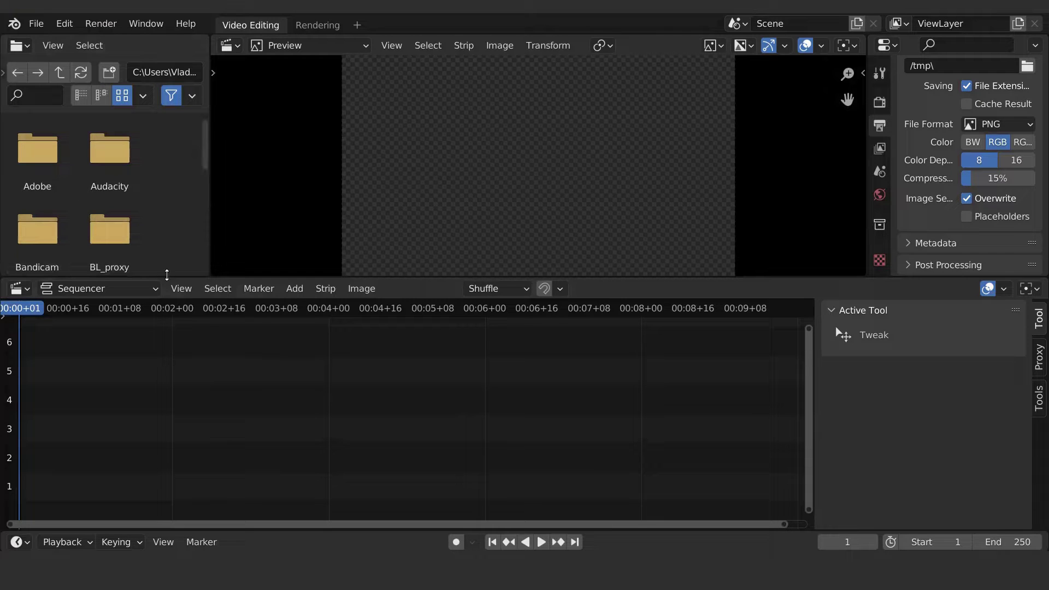
# - Bring in the video Кто Я from the ИСХОДНИКИ ДЛЯ УРОКА folder window as a movie strip at the start of the sequencer
pyautogui.moveTo(90, 568)
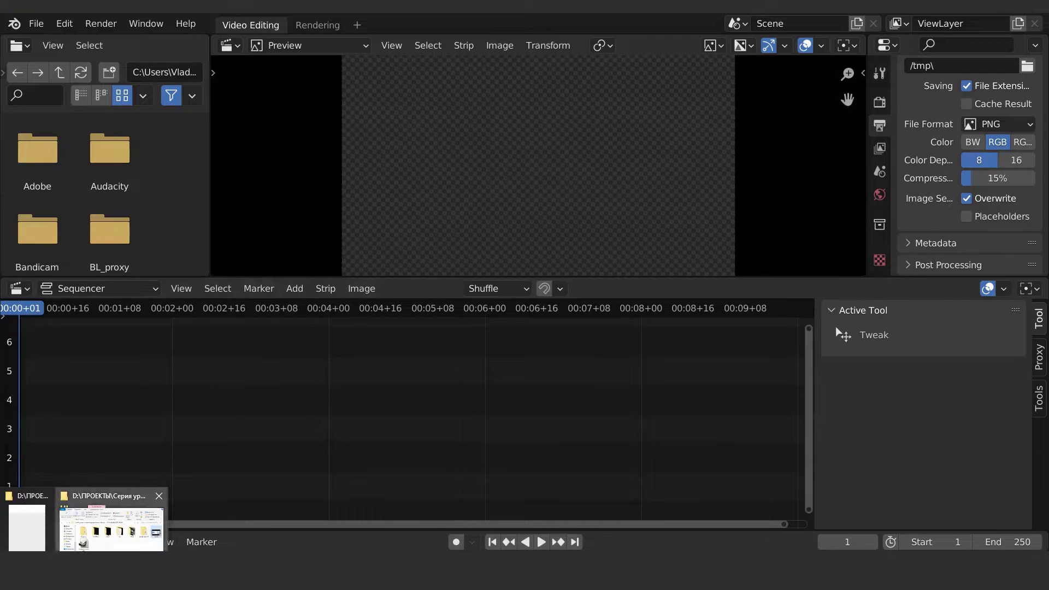
pyautogui.click(112, 524)
pyautogui.moveTo(795, 233); pyautogui.dragTo(243, 445)
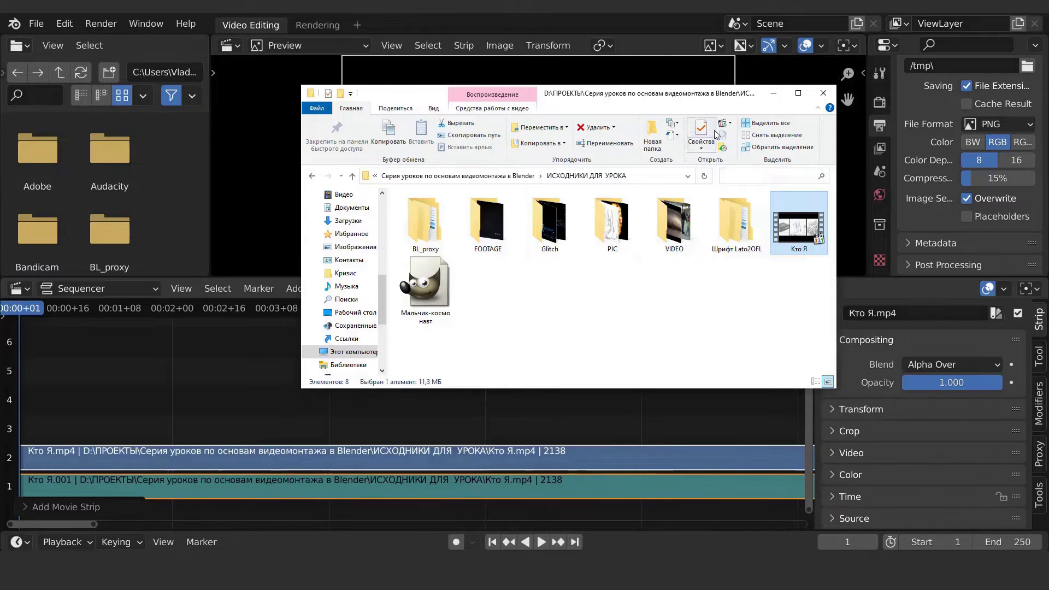
pyautogui.click(778, 97)
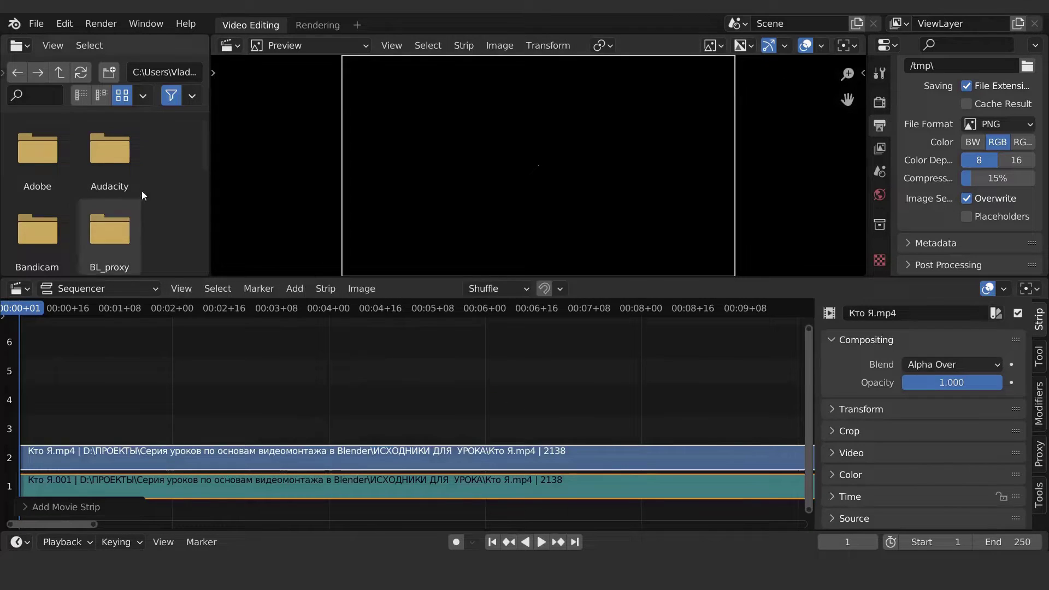
# - Join the Preview area over the File Browser area so the preview takes up its space
pyautogui.rightClick(210, 190)
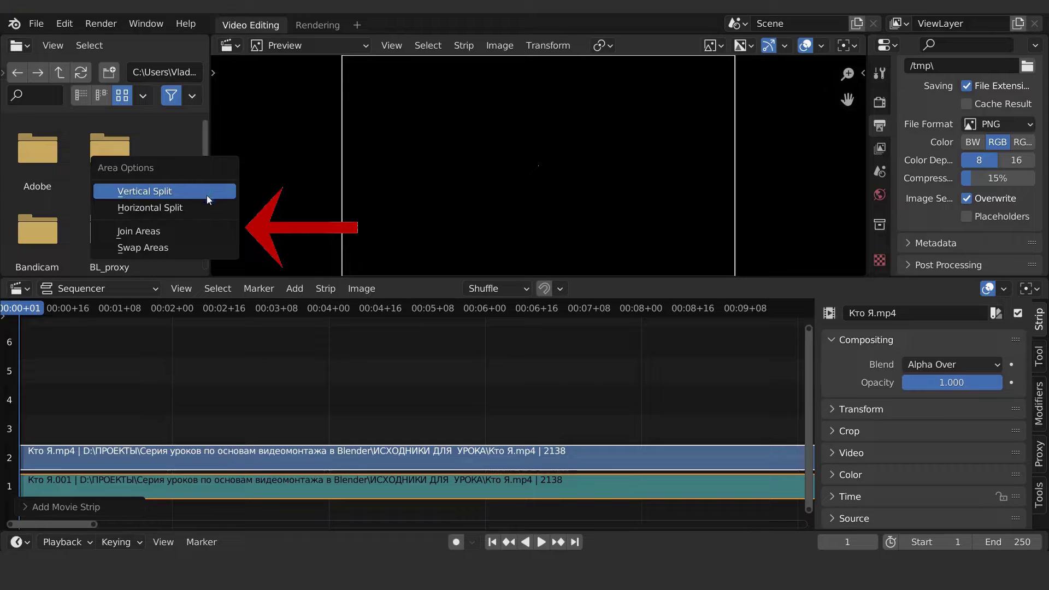
pyautogui.click(185, 231)
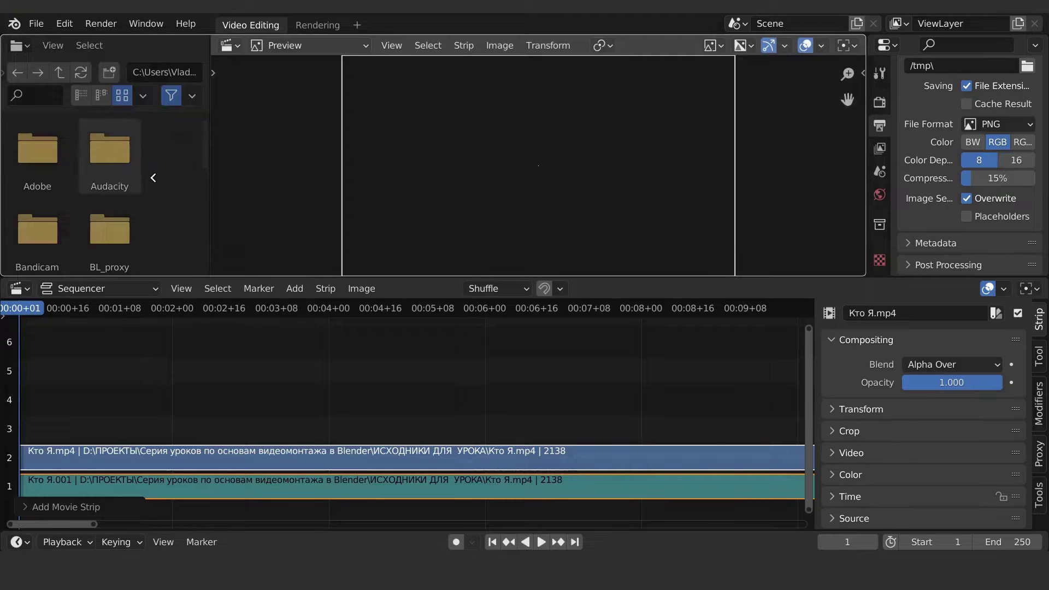
pyautogui.click(154, 179)
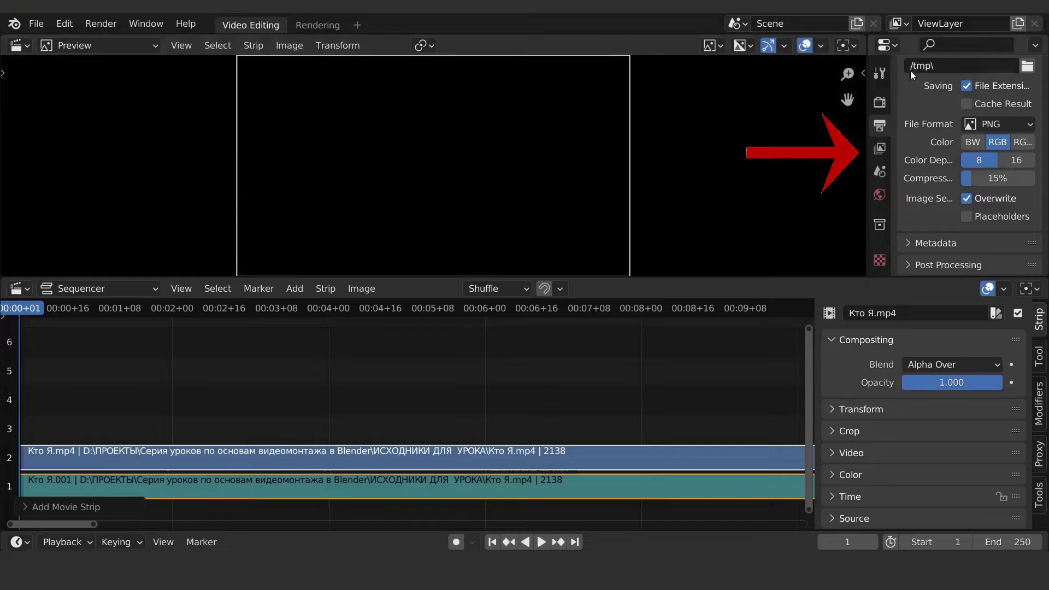
# - Set the render output path to // so that renders go to the project file's folder
pyautogui.scroll(5, 946, 188)
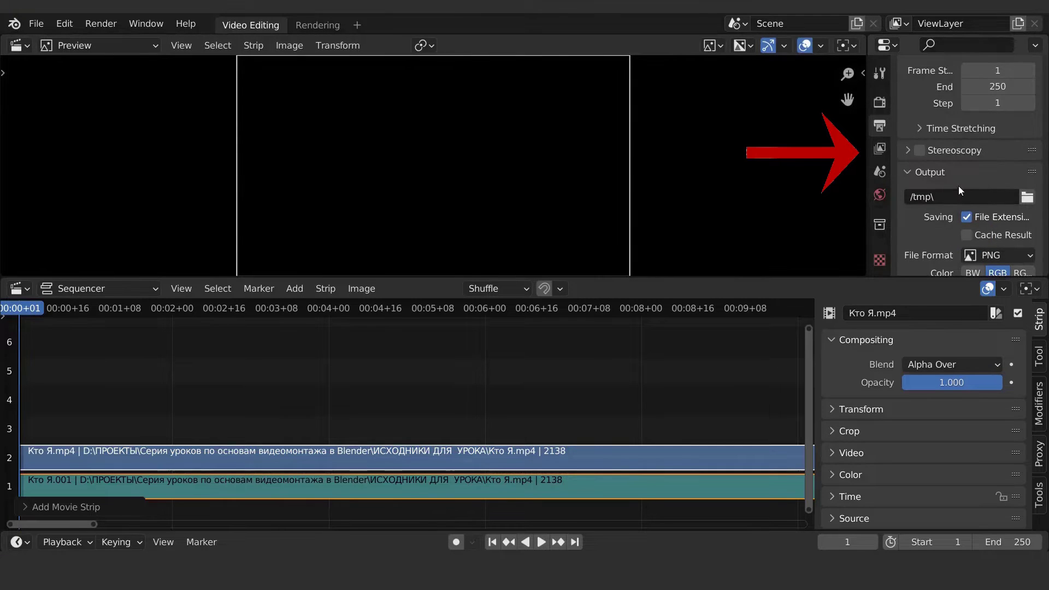
pyautogui.scroll(8, 957, 185)
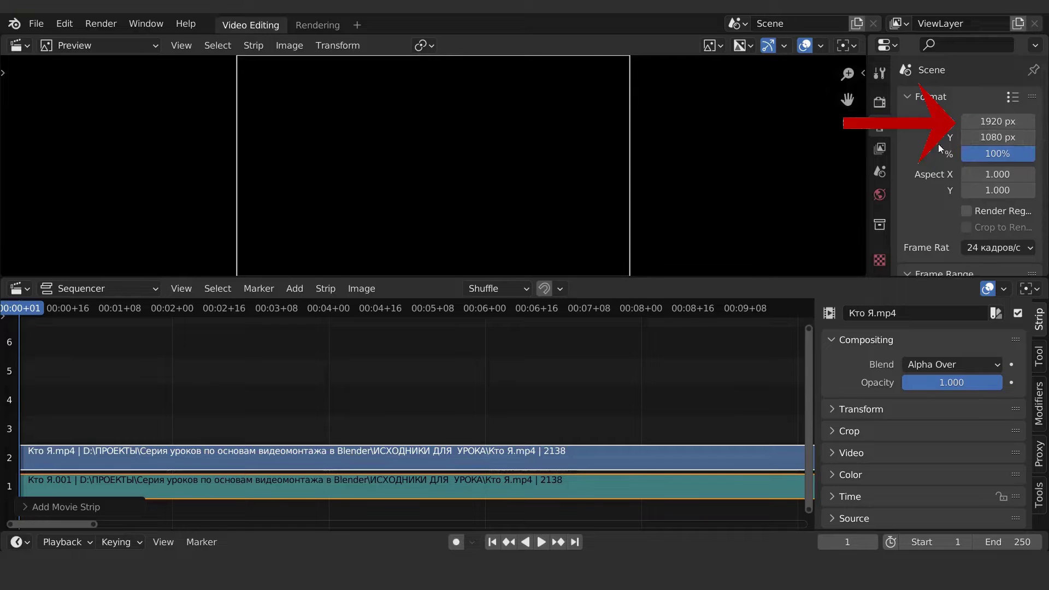
pyautogui.scroll(-4, 938, 143)
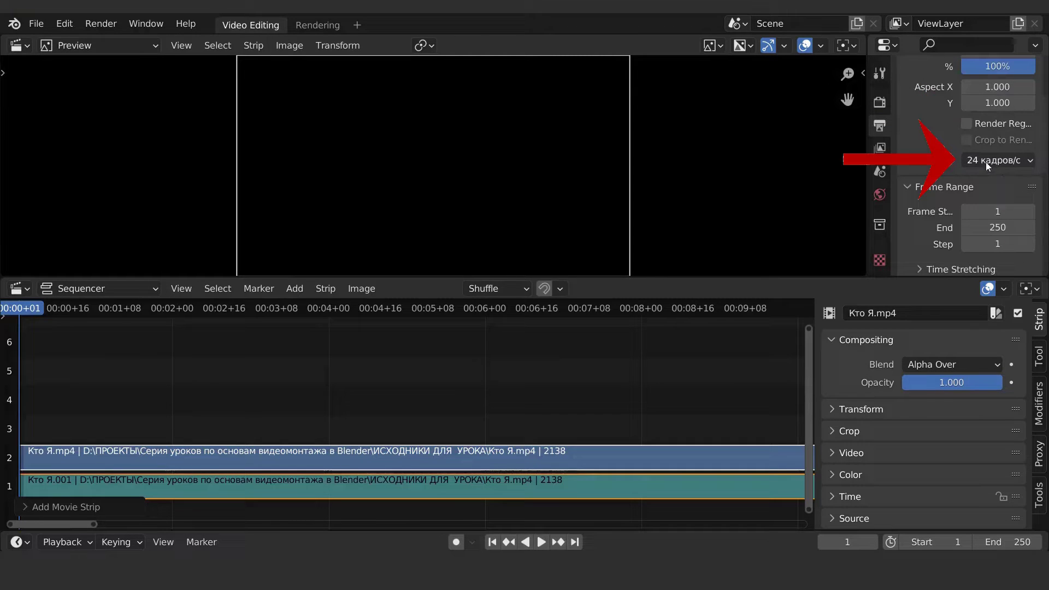
pyautogui.scroll(-2, 986, 162)
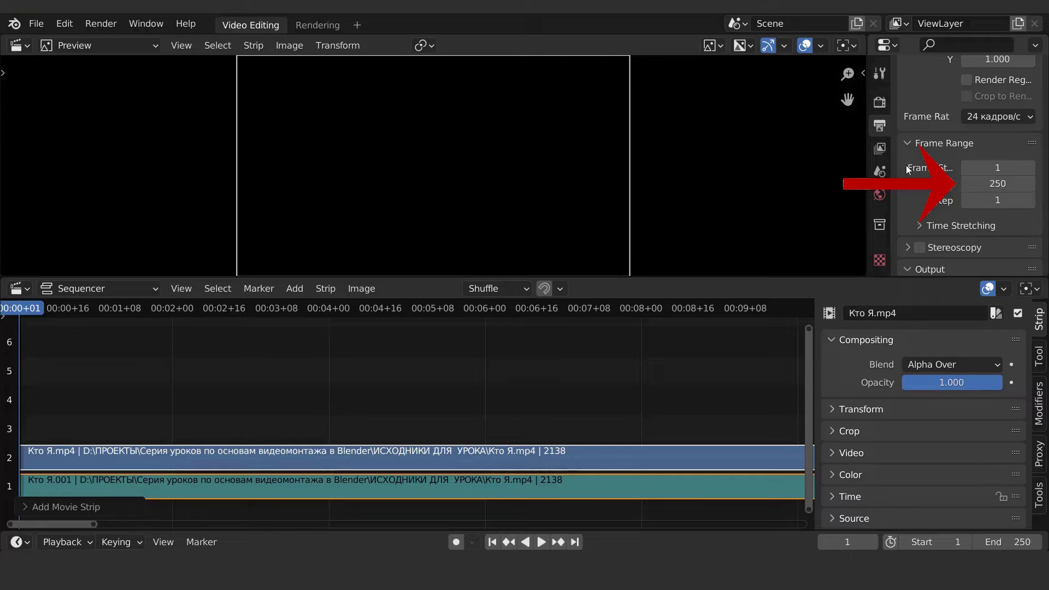
pyautogui.scroll(-5, 906, 166)
pyautogui.scroll(-2, 906, 168)
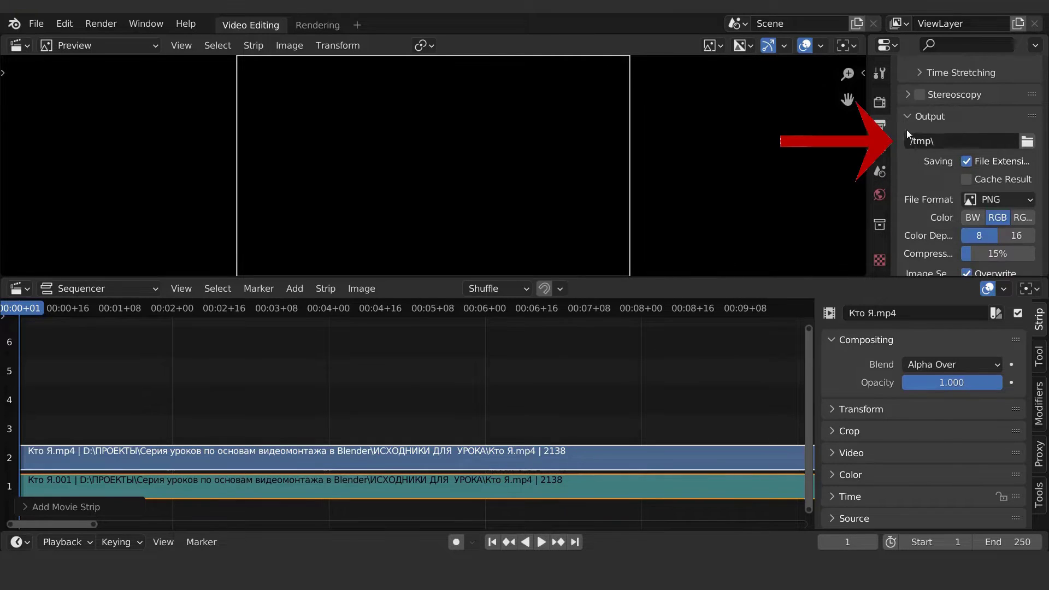
pyautogui.click(945, 141)
pyautogui.press('BackSpace')
pyautogui.write('//')
pyautogui.press('Return')
# - Save the project as 2урок.blend in the НАЗВАНИЕ folder
pyautogui.hotkey('ctrl', 's')
pyautogui.click(36, 24)
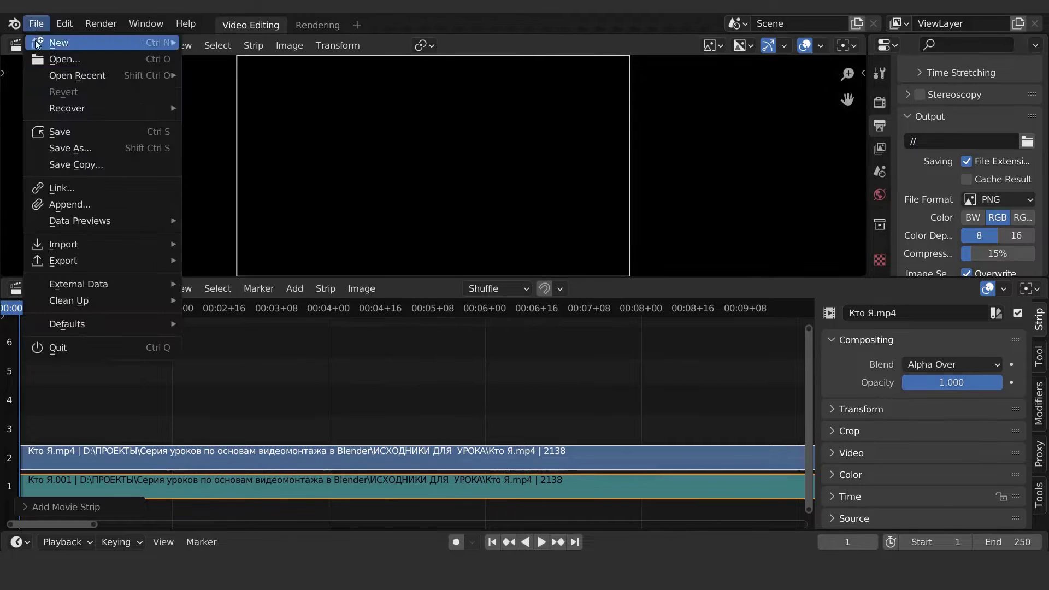
pyautogui.click(73, 131)
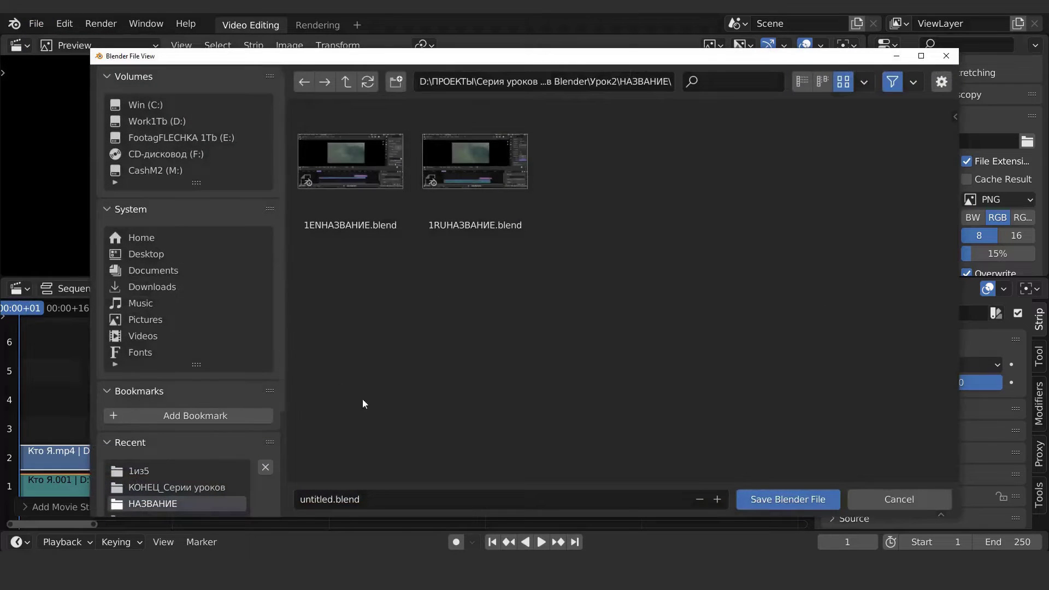
pyautogui.click(391, 497)
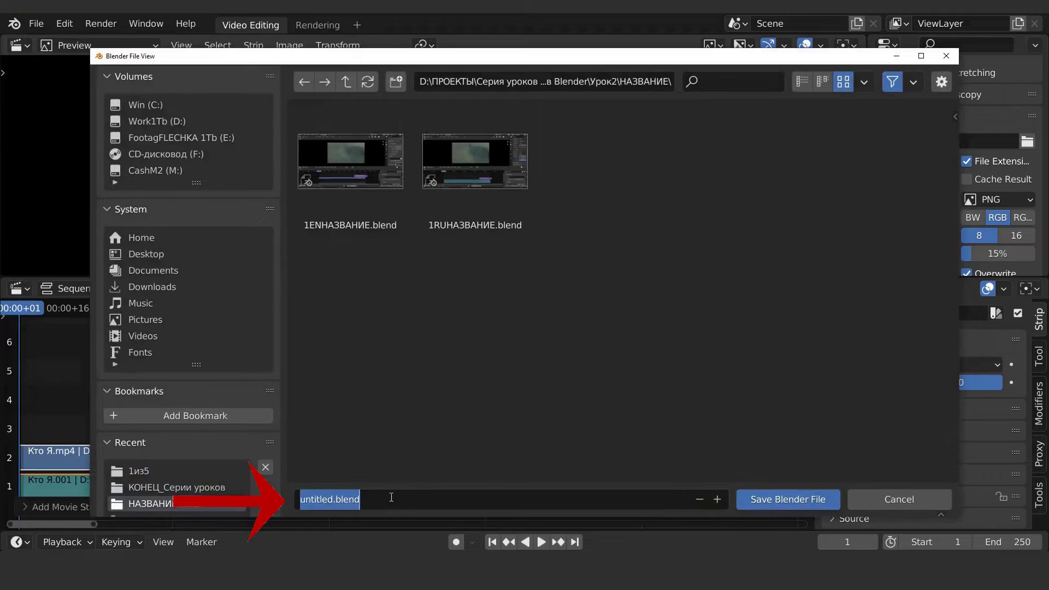
pyautogui.press('BackSpace')
pyautogui.write('2')
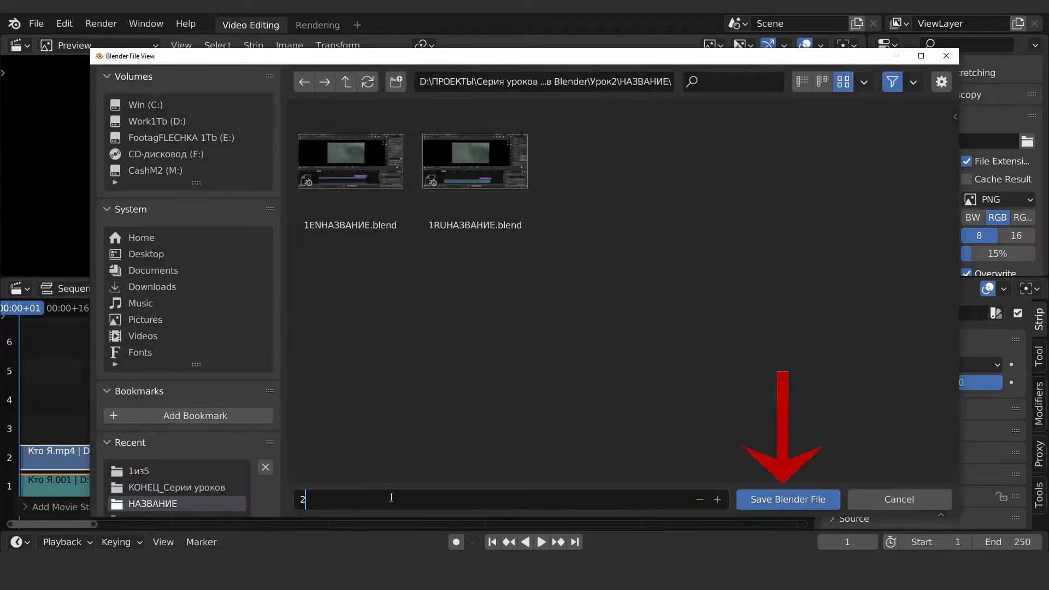
pyautogui.write('y')
pyautogui.write('рок')
pyautogui.press('Return')
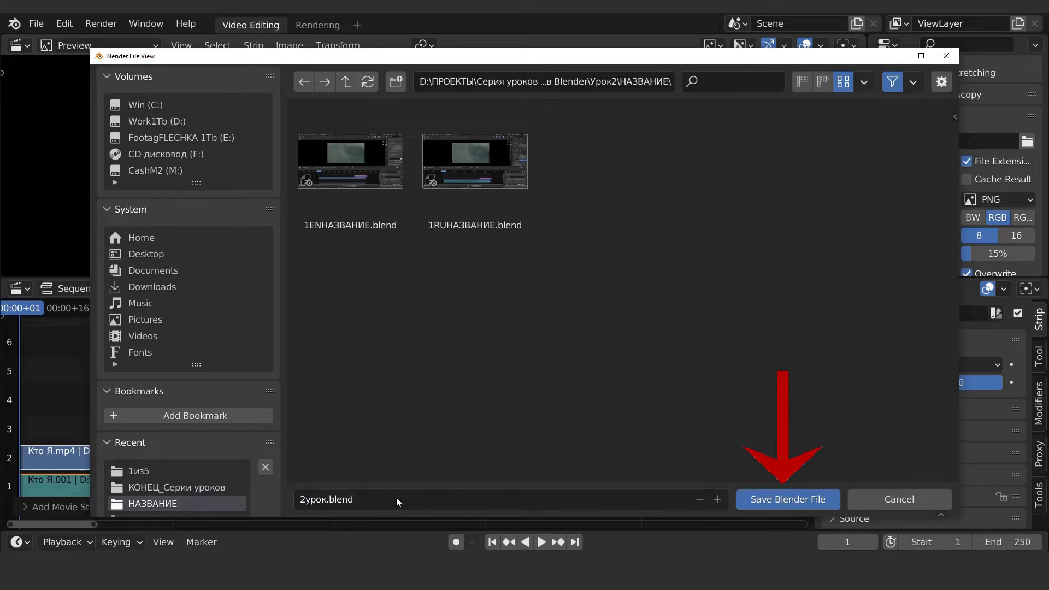
pyautogui.click(788, 499)
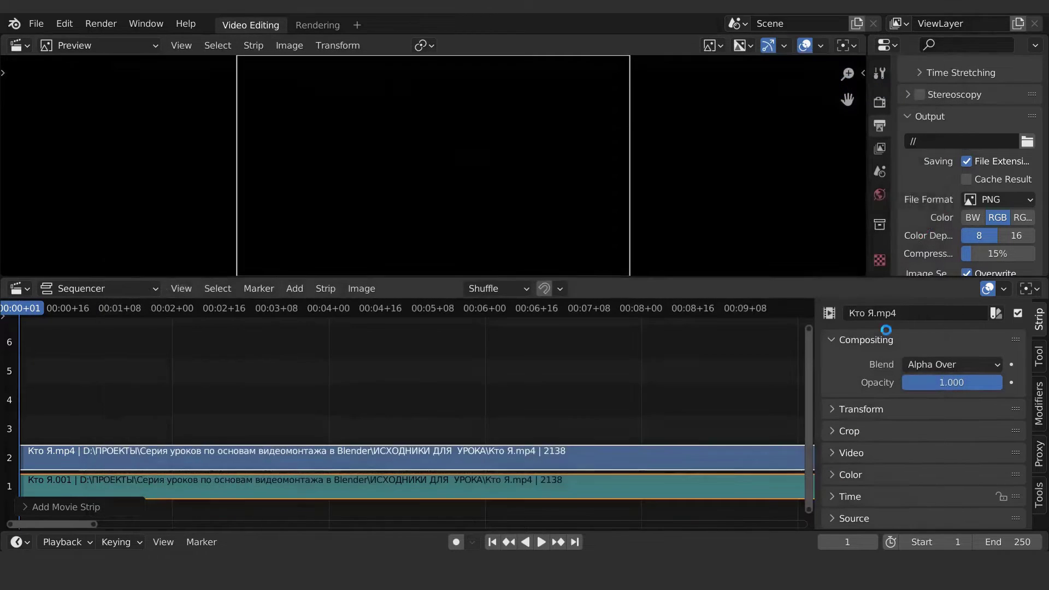
# - Set the output file format to FFmpeg video and the audio codec to MP3
pyautogui.click(1020, 200)
pyautogui.click(978, 281)
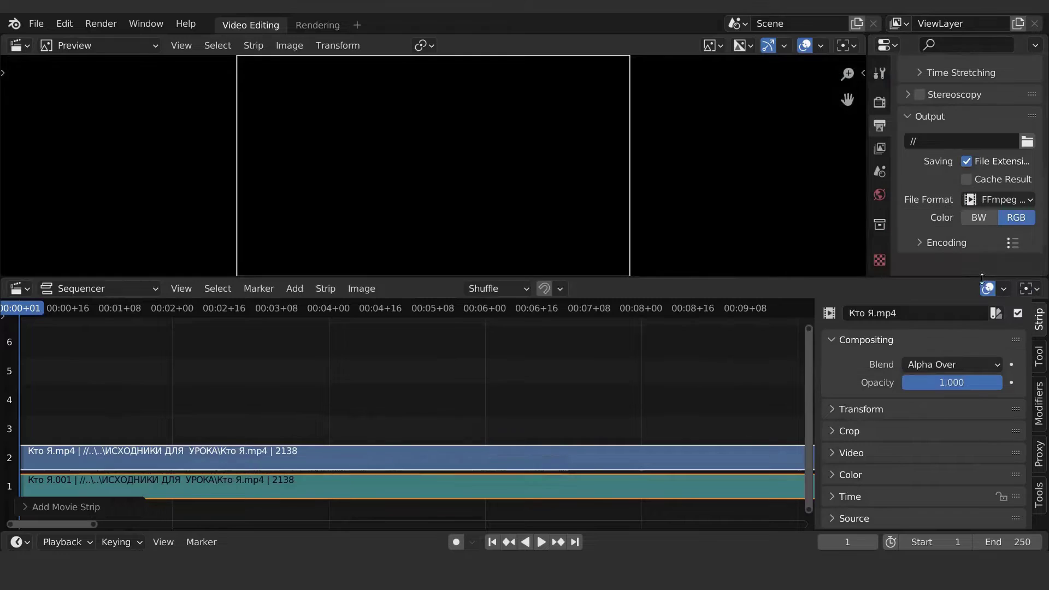
pyautogui.click(918, 239)
pyautogui.scroll(-4, 929, 231)
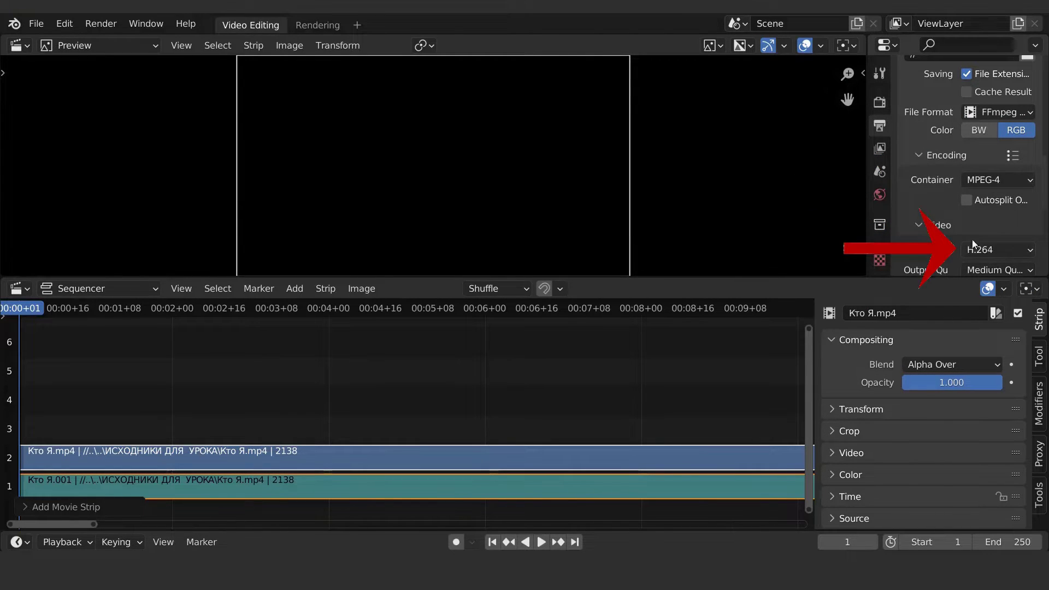
pyautogui.scroll(-3, 971, 229)
pyautogui.scroll(-5, 982, 230)
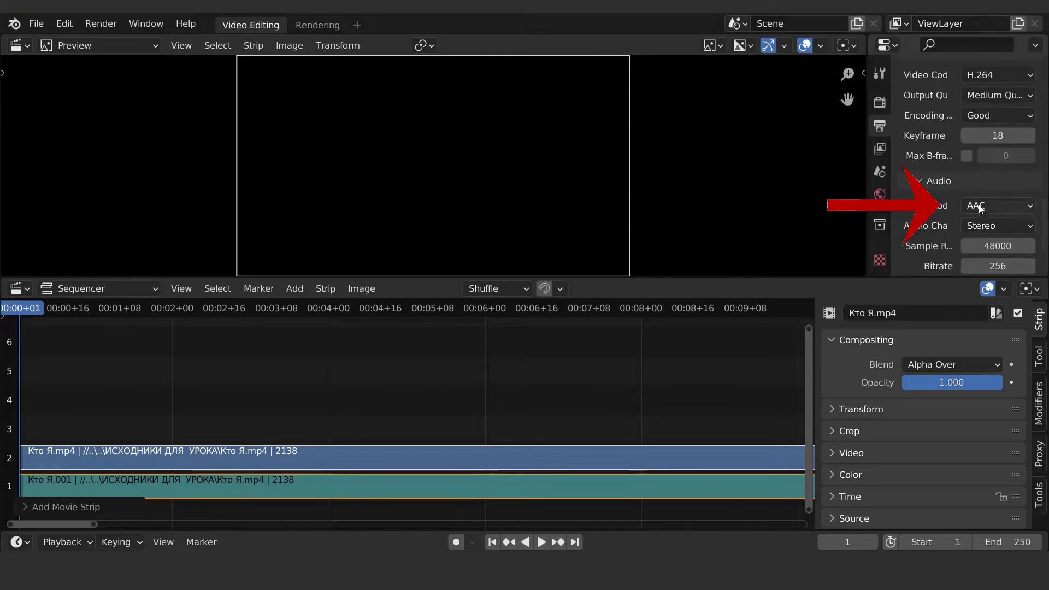
pyautogui.click(977, 205)
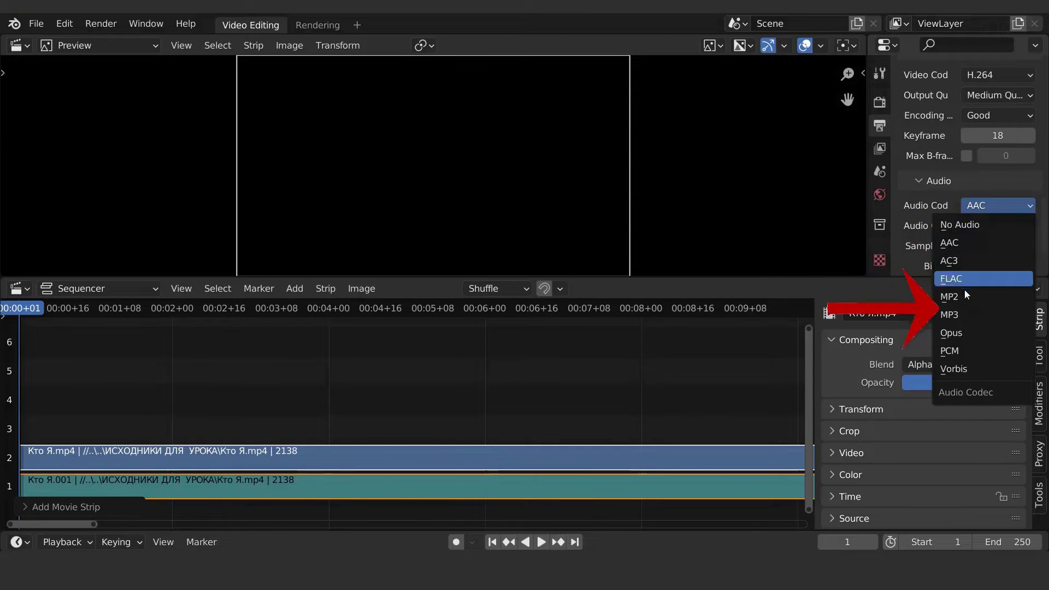
pyautogui.click(960, 315)
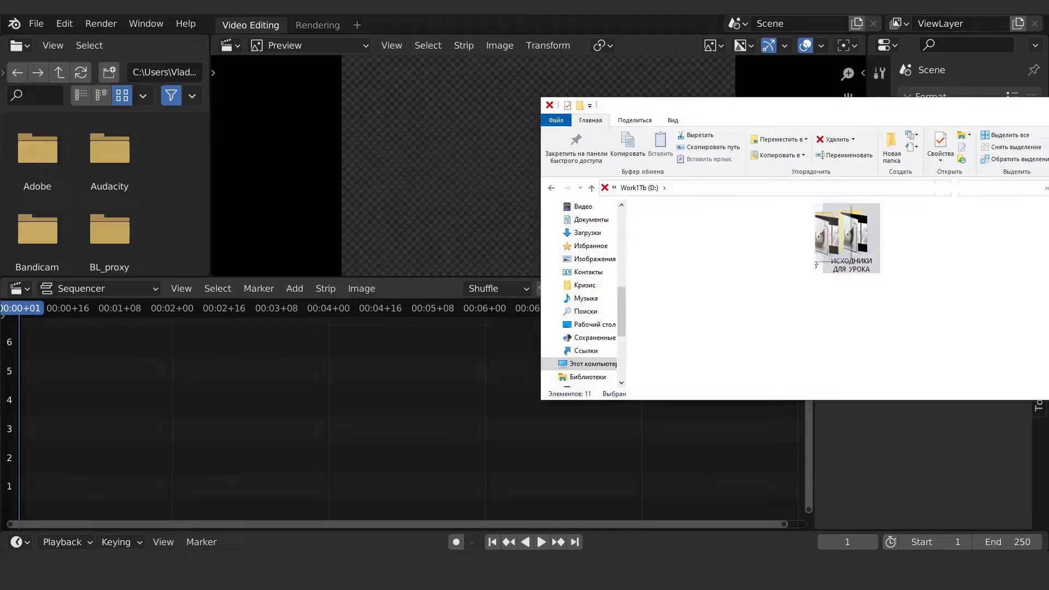
# - Load the ИСХОДНИКИ ДЛЯ УРОКА folder from the Windows file manager into the File Browser area and close the folder window
pyautogui.moveTo(851, 238); pyautogui.dragTo(356, 248)
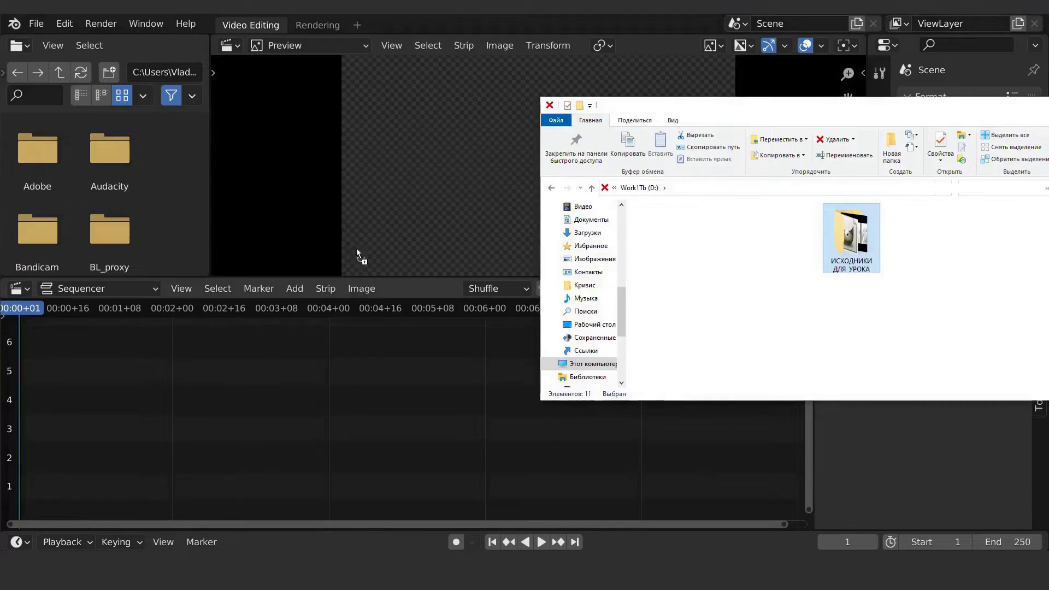
pyautogui.moveTo(161, 193); pyautogui.dragTo(155, 190)
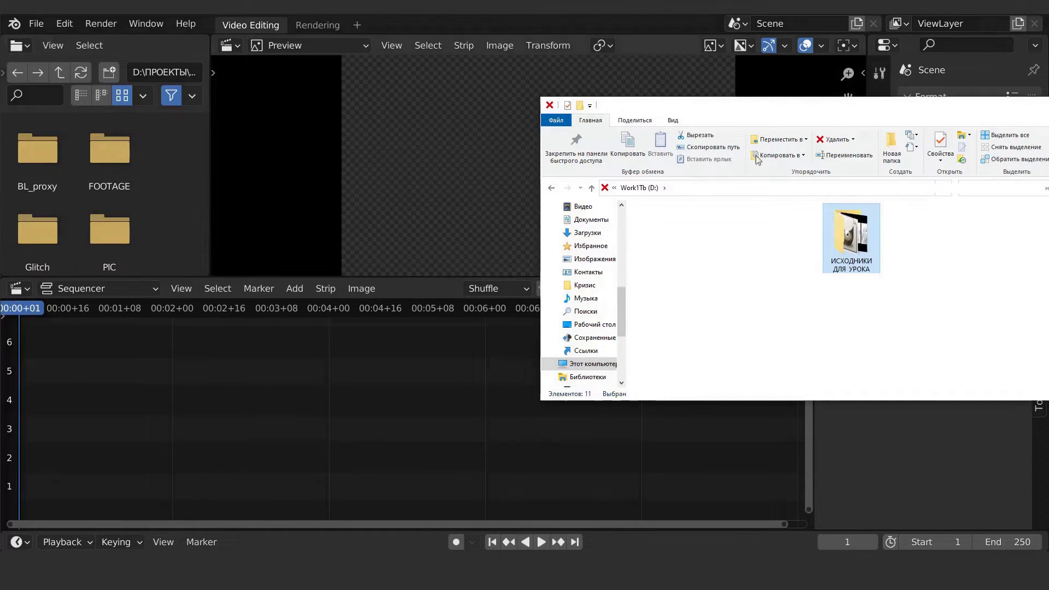
pyautogui.click(1012, 108)
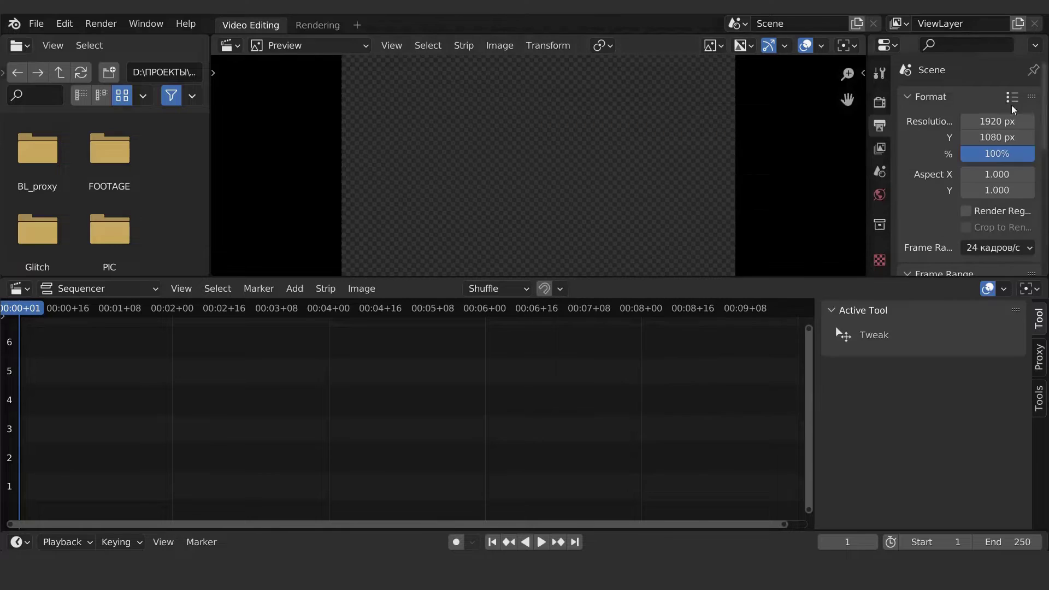
# - Try the File Browser's horizontal and vertical list displays, return to thumbnails and look through the source folder's contents
pyautogui.click(101, 97)
pyautogui.click(81, 95)
pyautogui.click(122, 95)
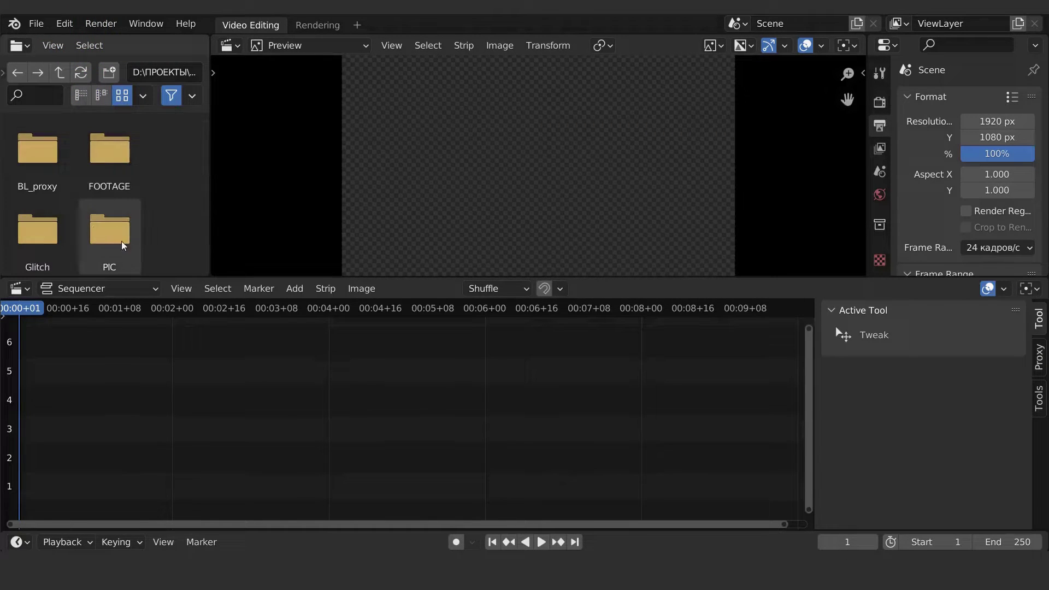
pyautogui.scroll(-5, 153, 218)
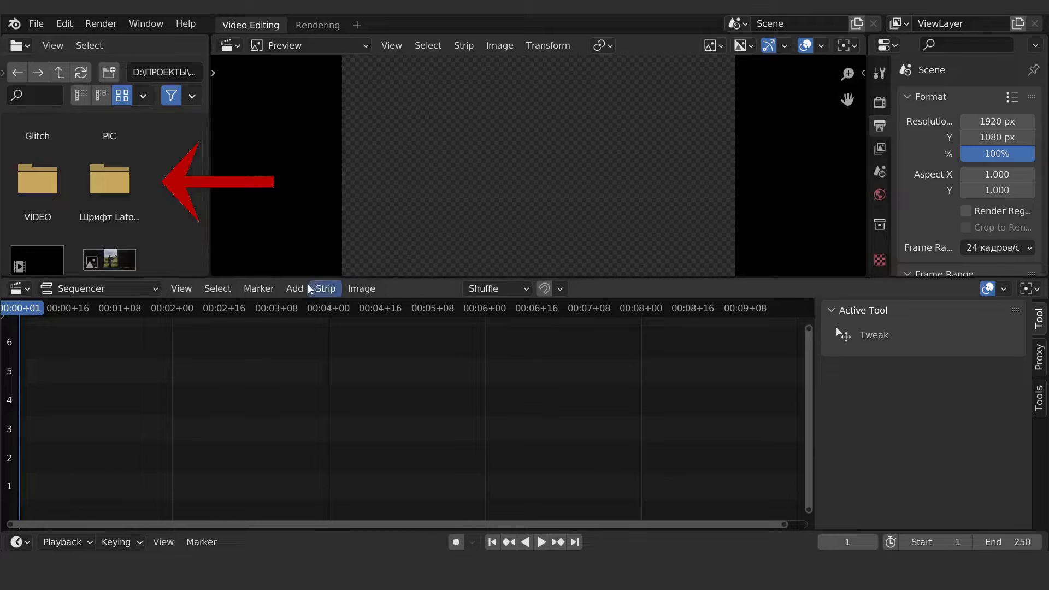
# - Add a Text strip at the start of the sequencer timeline
pyautogui.click(294, 288)
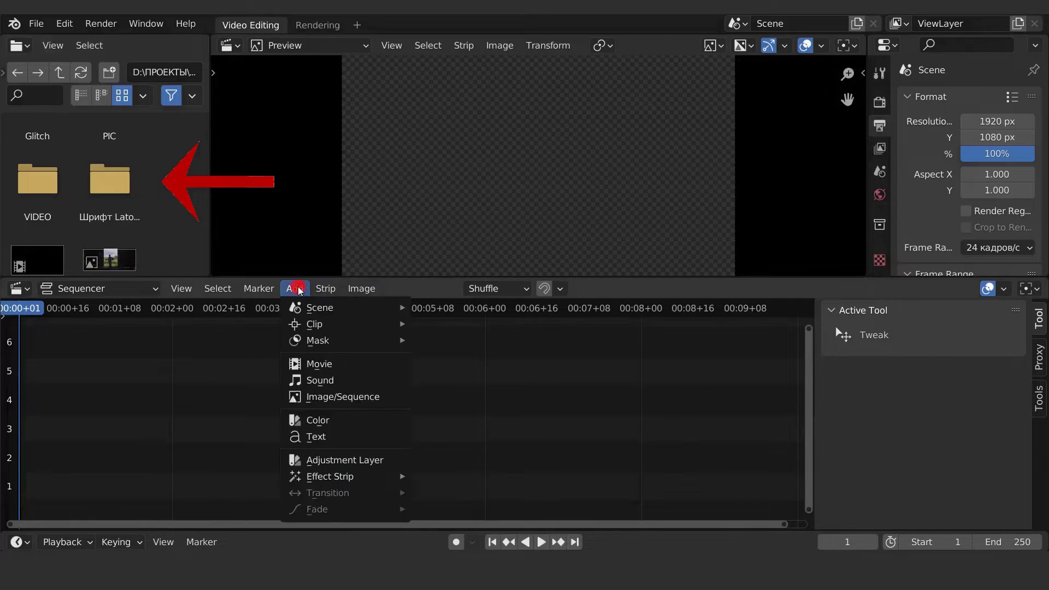
pyautogui.click(338, 436)
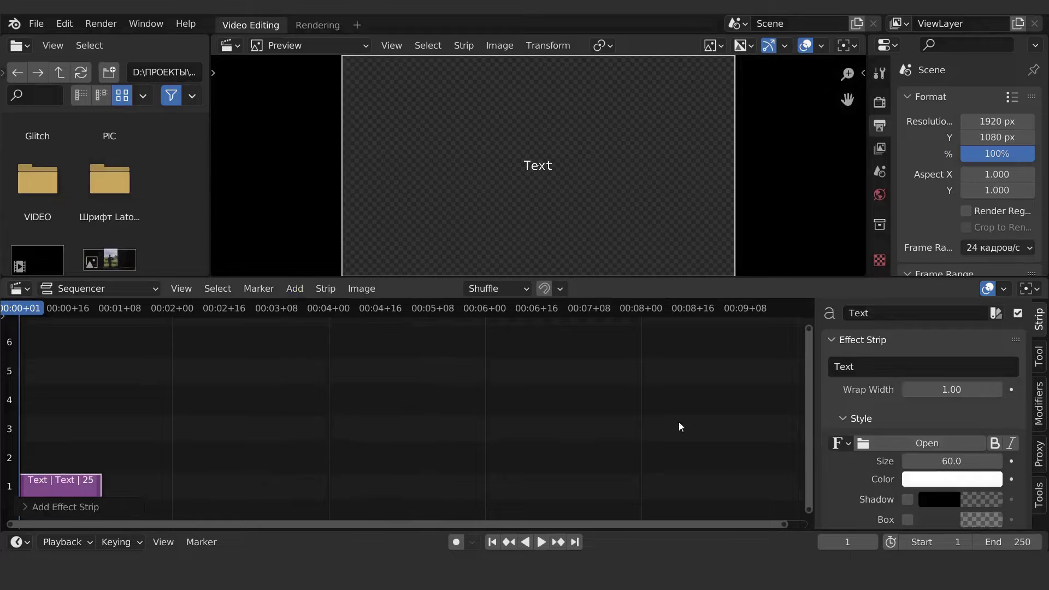
# - Load the Lato2OFL folder from the Windows file manager into the text strip's font browser and cancel the font selection
pyautogui.click(870, 444)
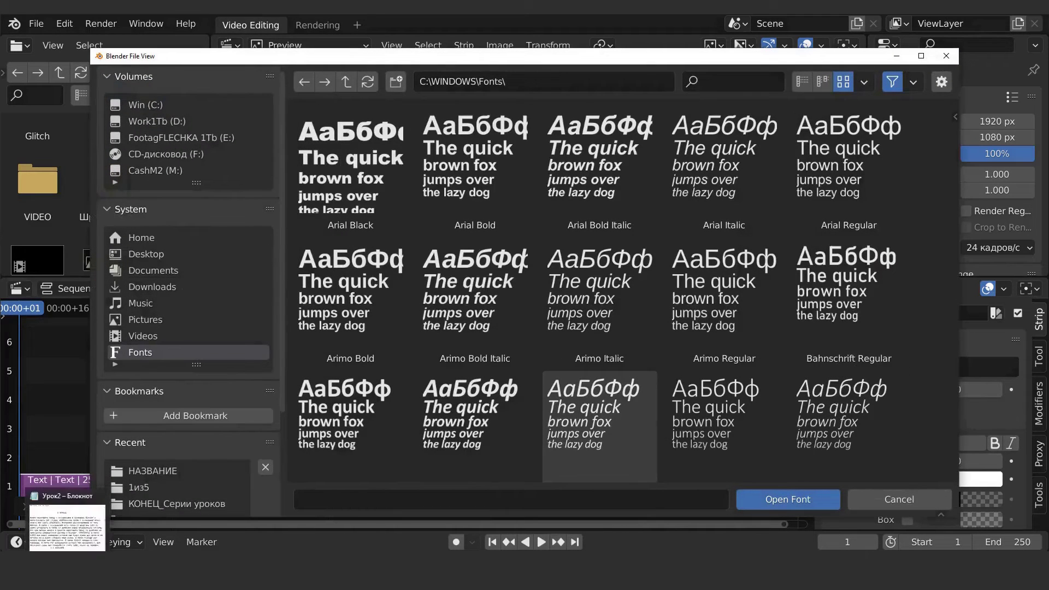
pyautogui.moveTo(85, 567)
pyautogui.click(111, 523)
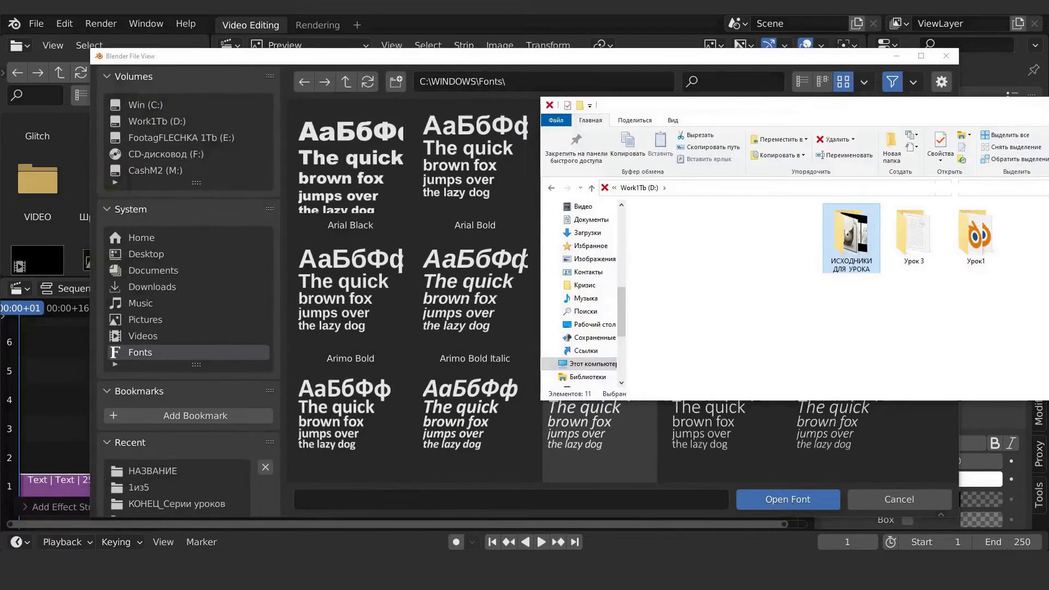
pyautogui.doubleClick(852, 251)
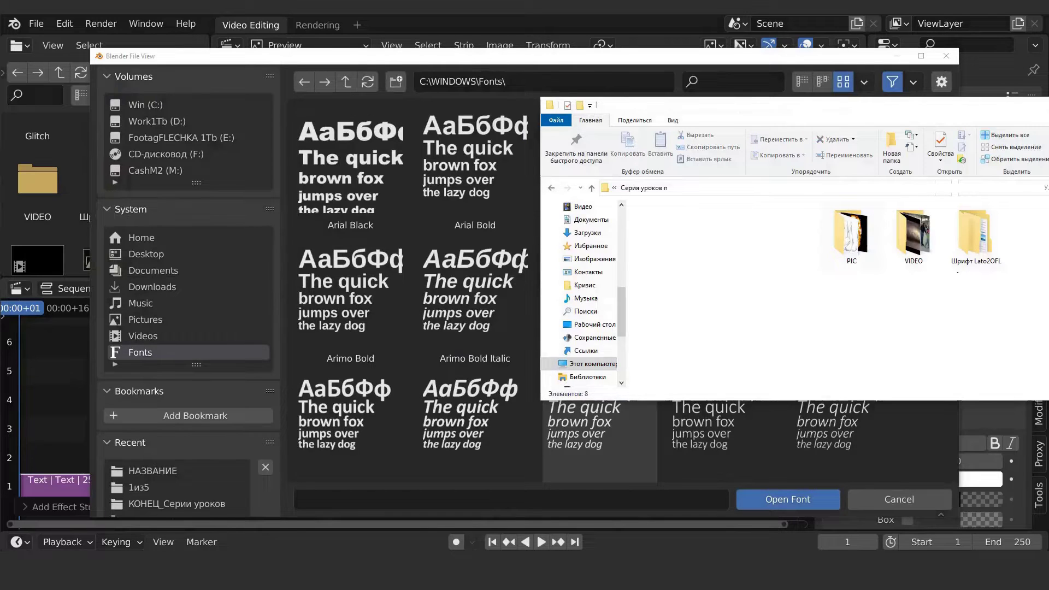
pyautogui.doubleClick(975, 235)
pyautogui.click(885, 222)
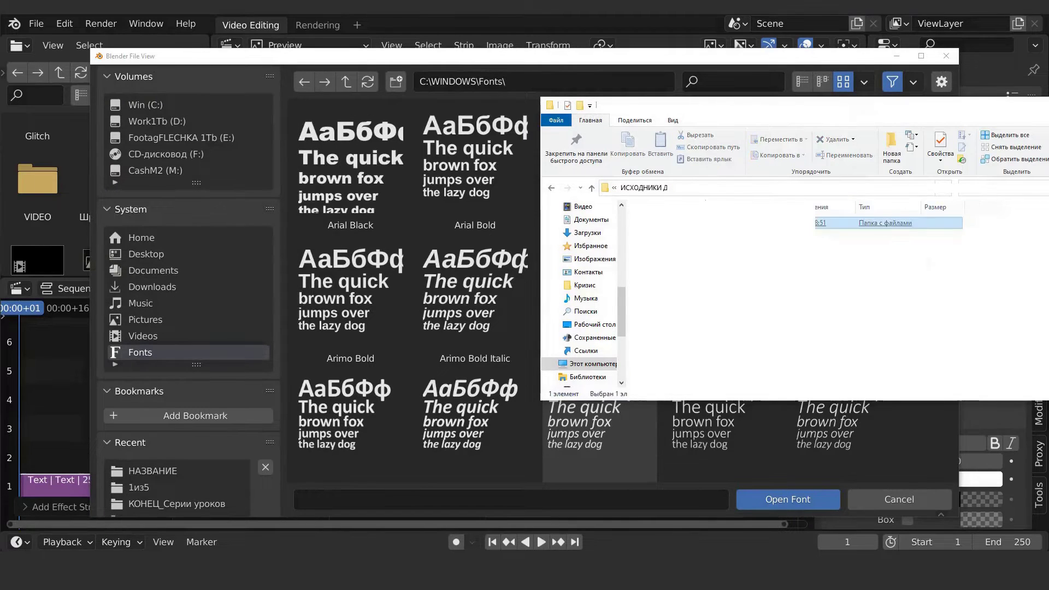
pyautogui.moveTo(662, 223); pyautogui.dragTo(391, 316)
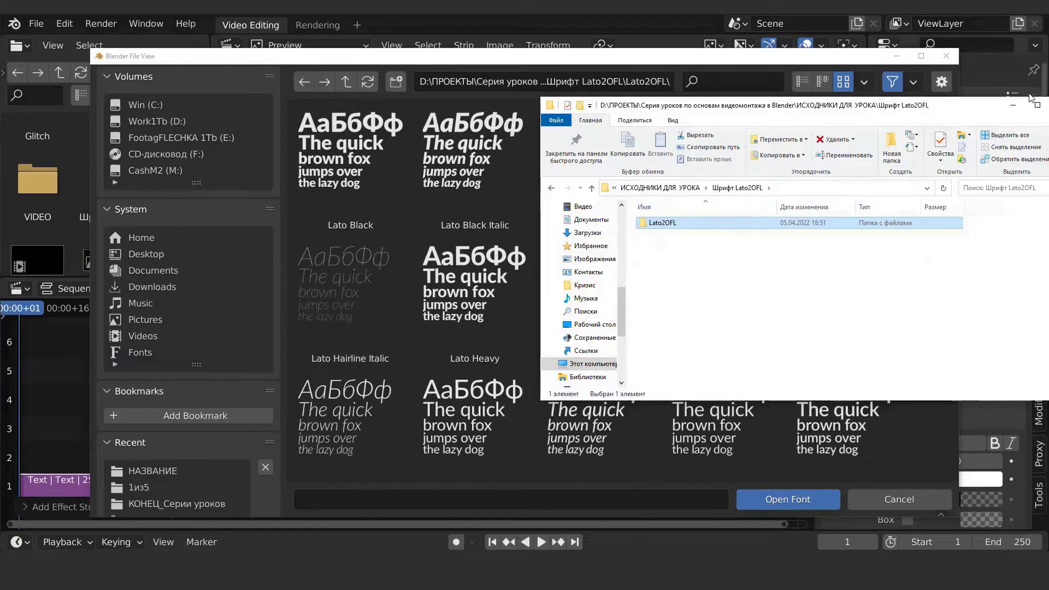
pyautogui.click(1012, 105)
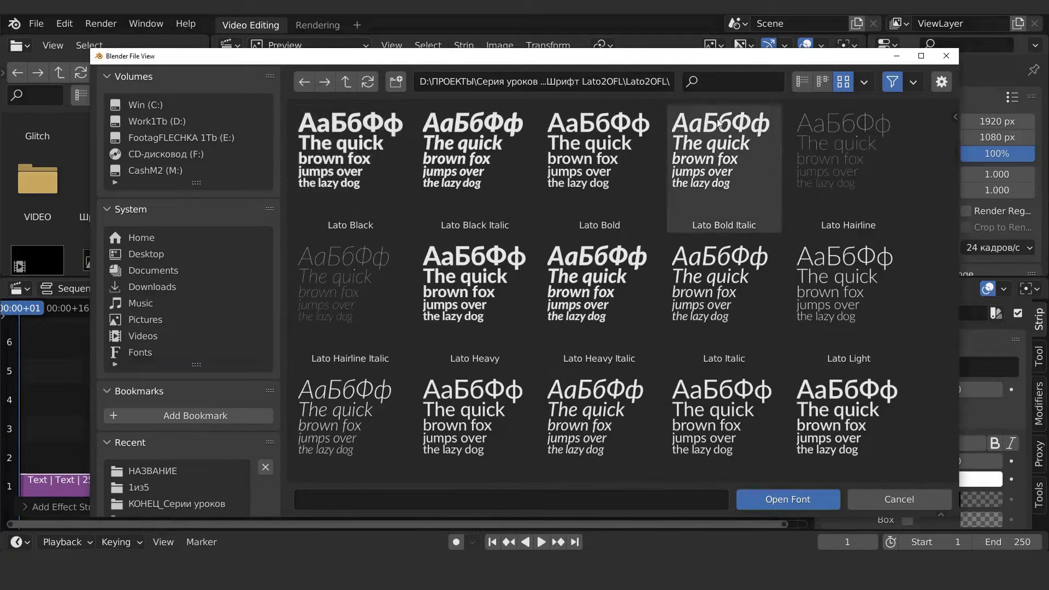
pyautogui.click(899, 499)
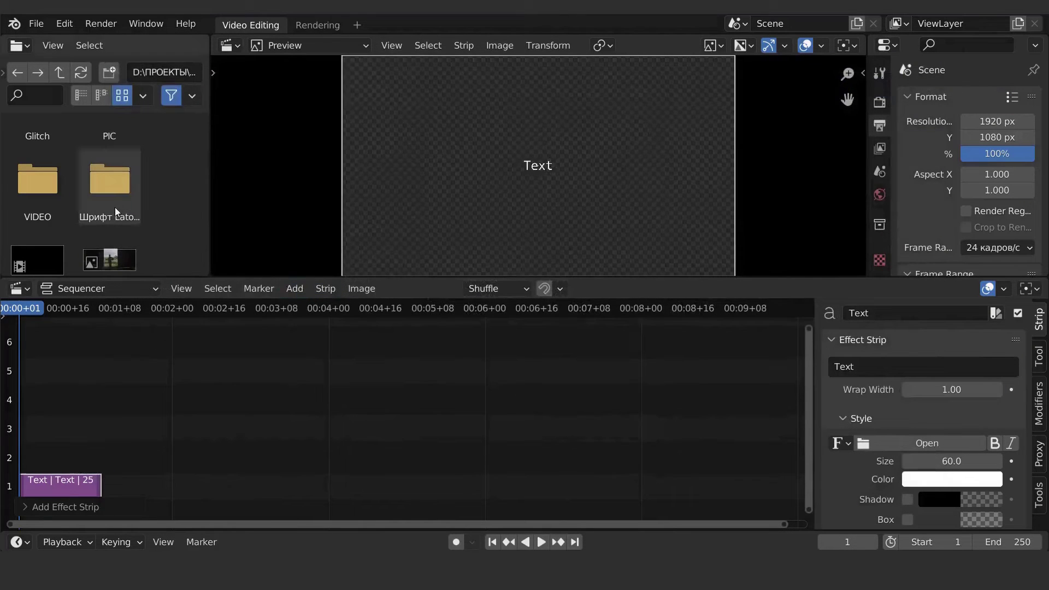
# - Look through the FOOTAGE and PIC folders in the File Browser, returning to the parent folder after each
pyautogui.scroll(2, 109, 203)
pyautogui.click(105, 148)
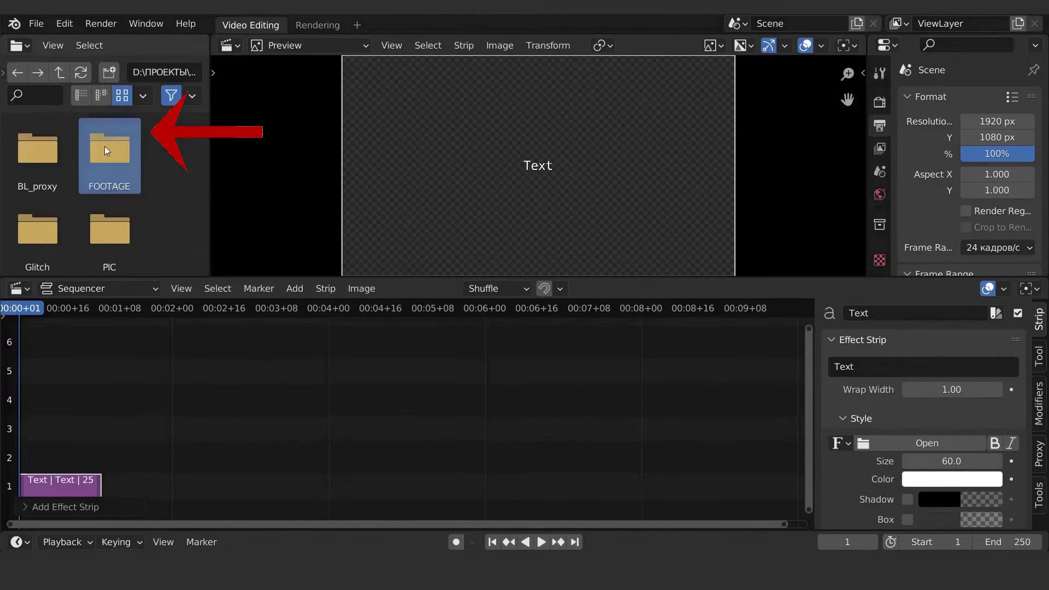
pyautogui.doubleClick(103, 146)
pyautogui.click(58, 80)
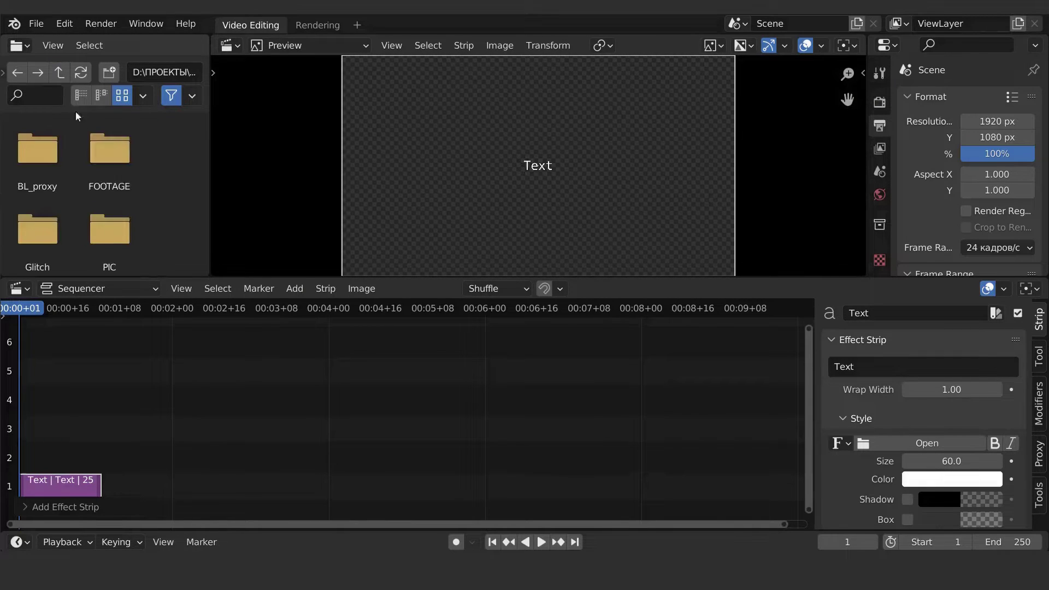
pyautogui.click(111, 245)
pyautogui.doubleClick(110, 245)
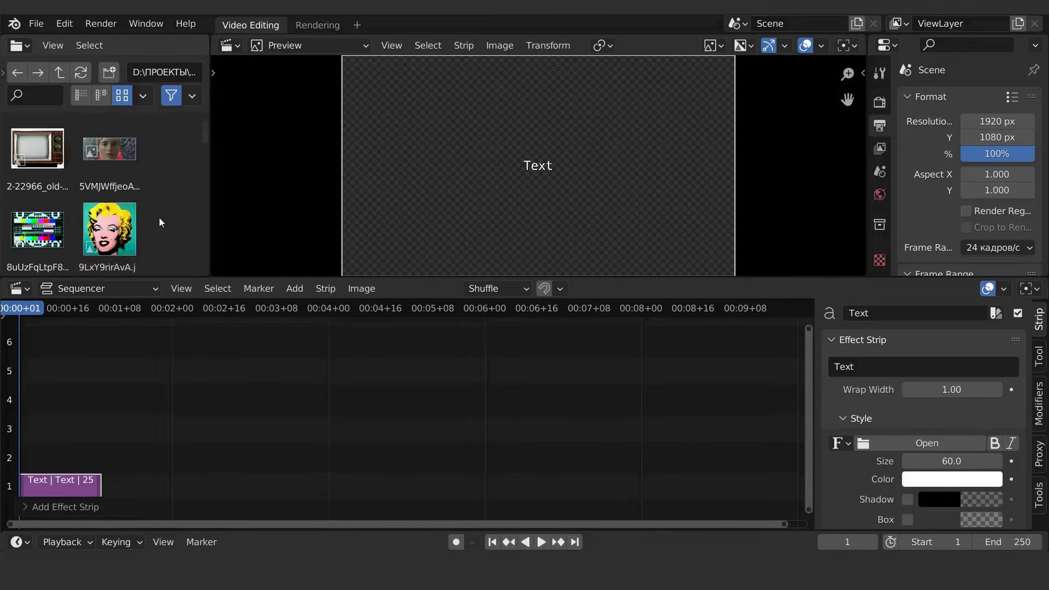
pyautogui.scroll(-5, 164, 212)
pyautogui.scroll(-10, 165, 214)
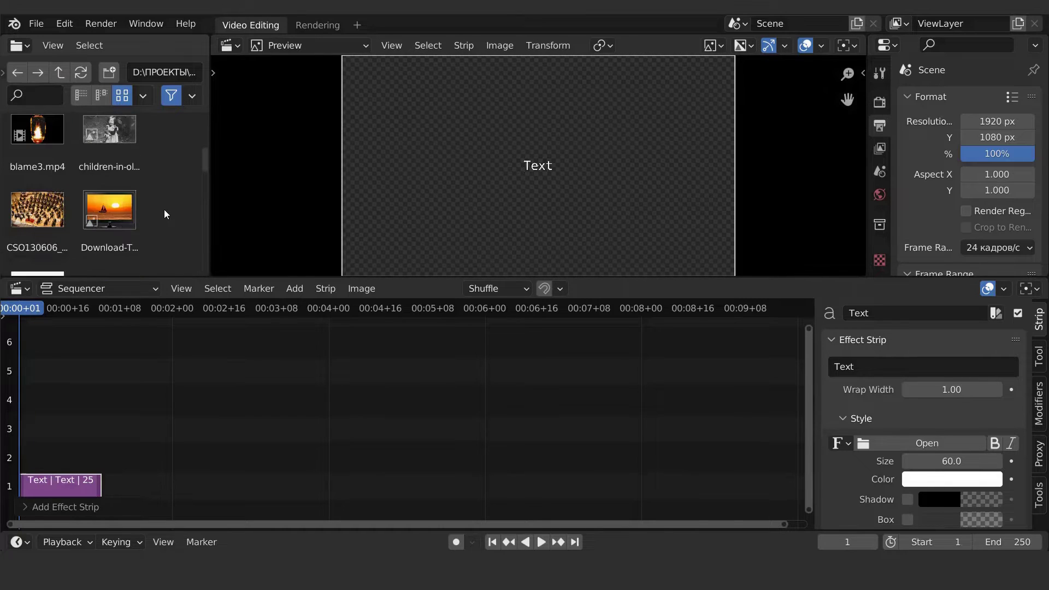
pyautogui.scroll(-2, 164, 212)
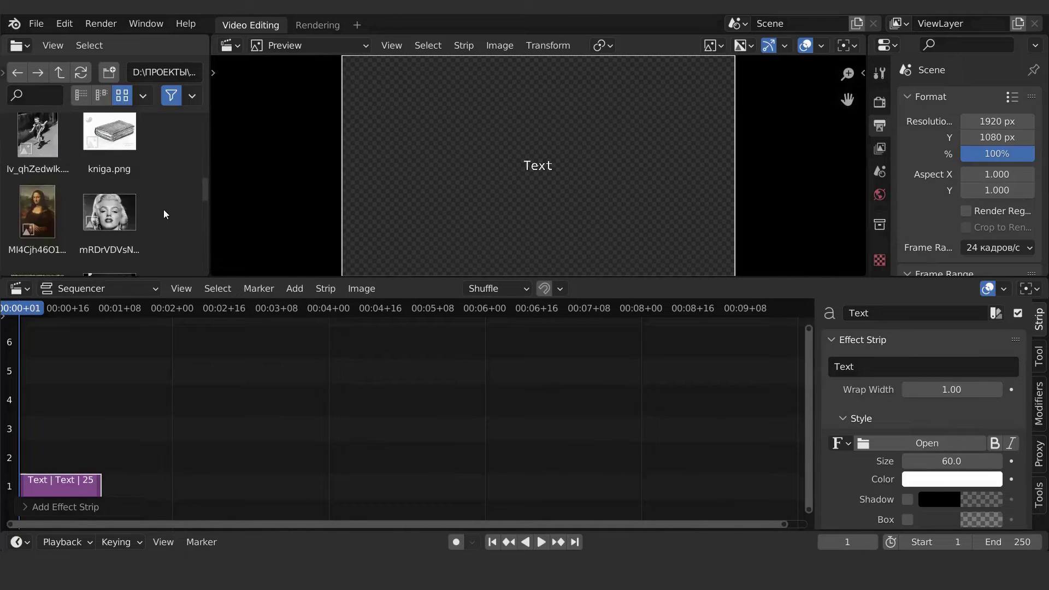
pyautogui.click(60, 72)
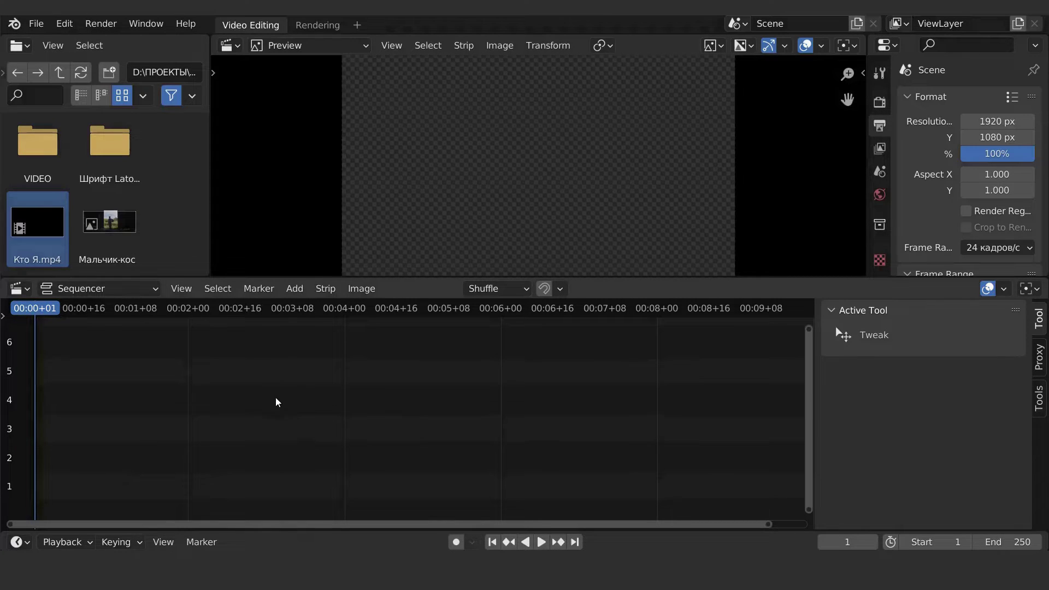
# - Add Кто Я.mp4 from the File Browser at the start of the sequencer on channels 1 and 2 and play its opening seconds
pyautogui.moveTo(36, 231); pyautogui.dragTo(154, 457)
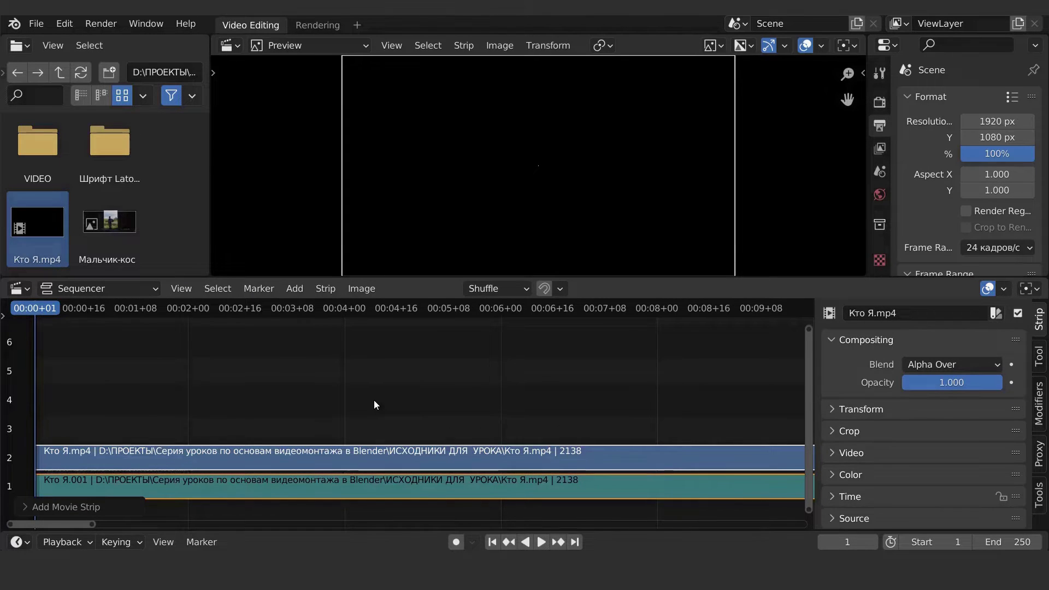
pyautogui.hotkey('shift', 'space')
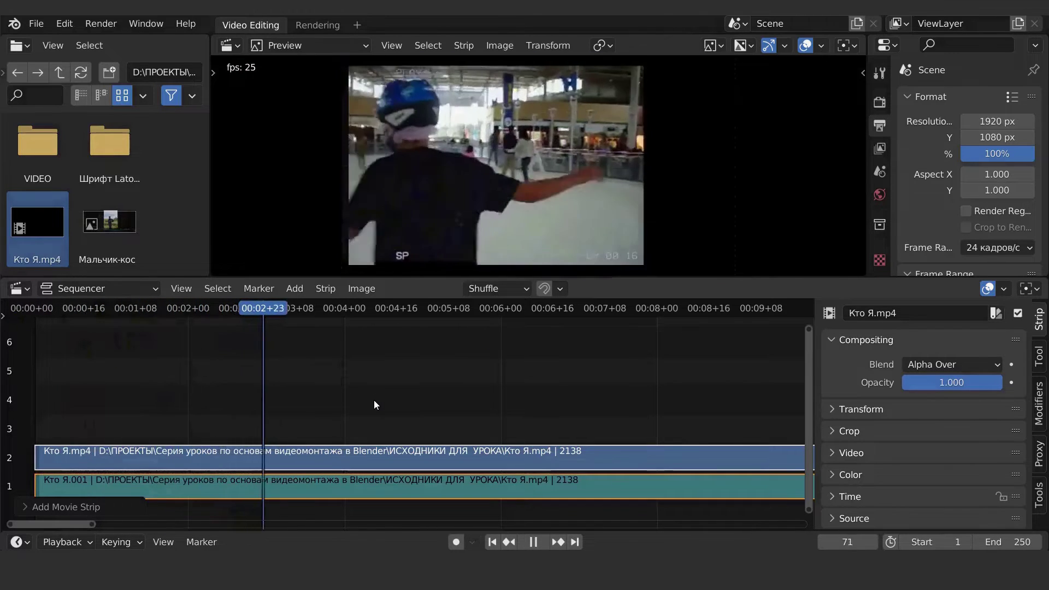
pyautogui.hotkey('shift', 'space')
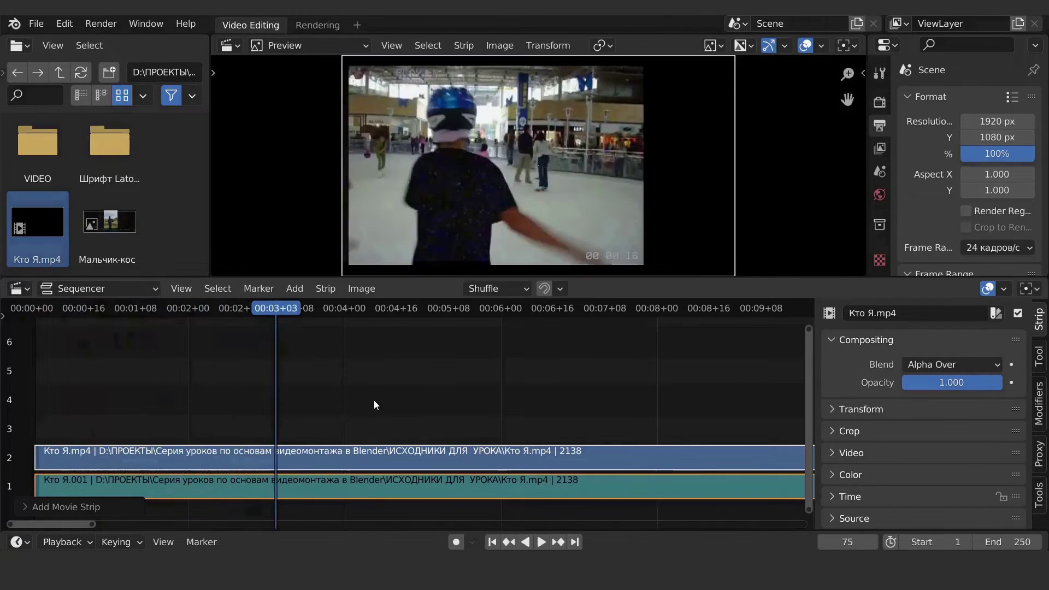
pyautogui.click(540, 542)
pyautogui.click(541, 542)
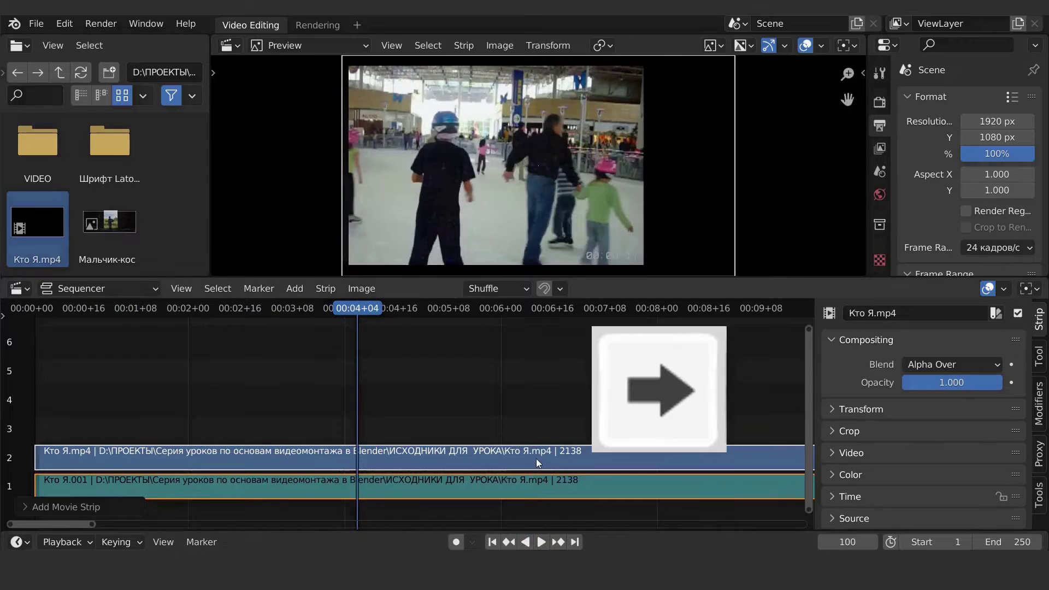
# - Step the playhead one frame forward and one back, and jump to the start and the end of the frame range
pyautogui.press('Right')
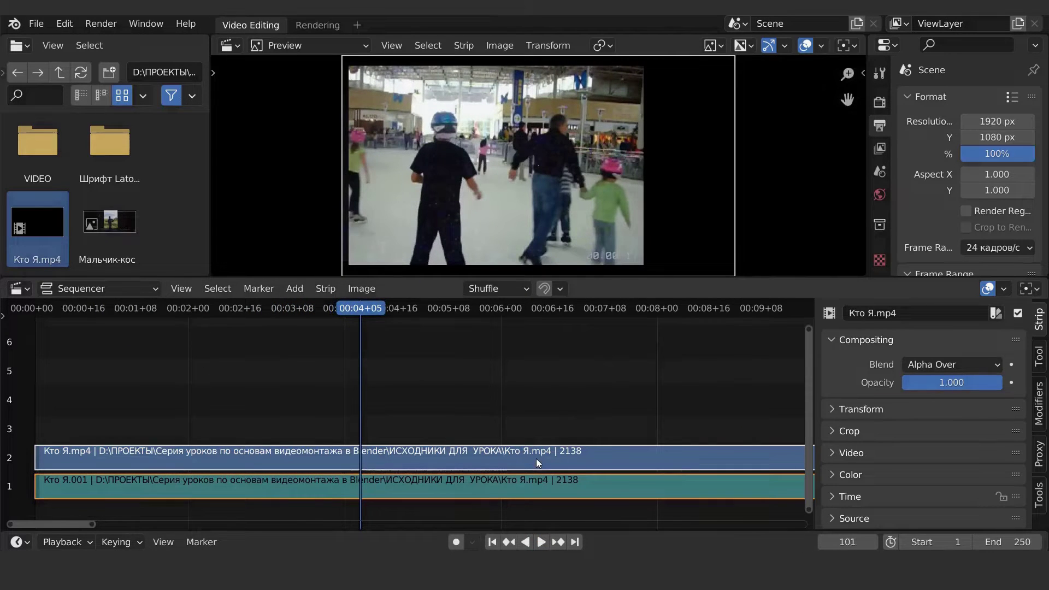
pyautogui.press('Left')
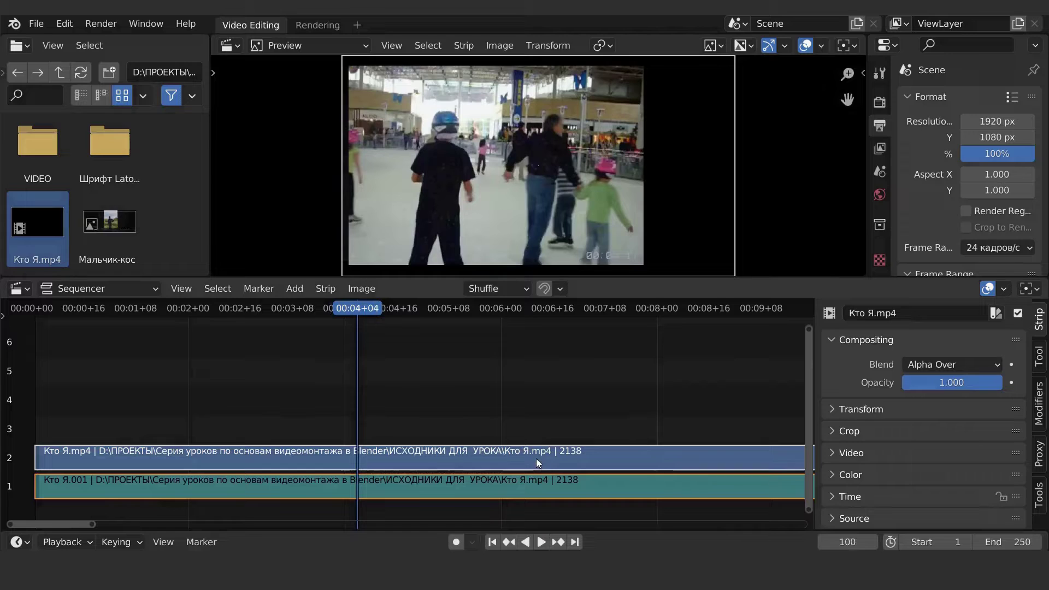
pyautogui.hotkey('shift', 'Left')
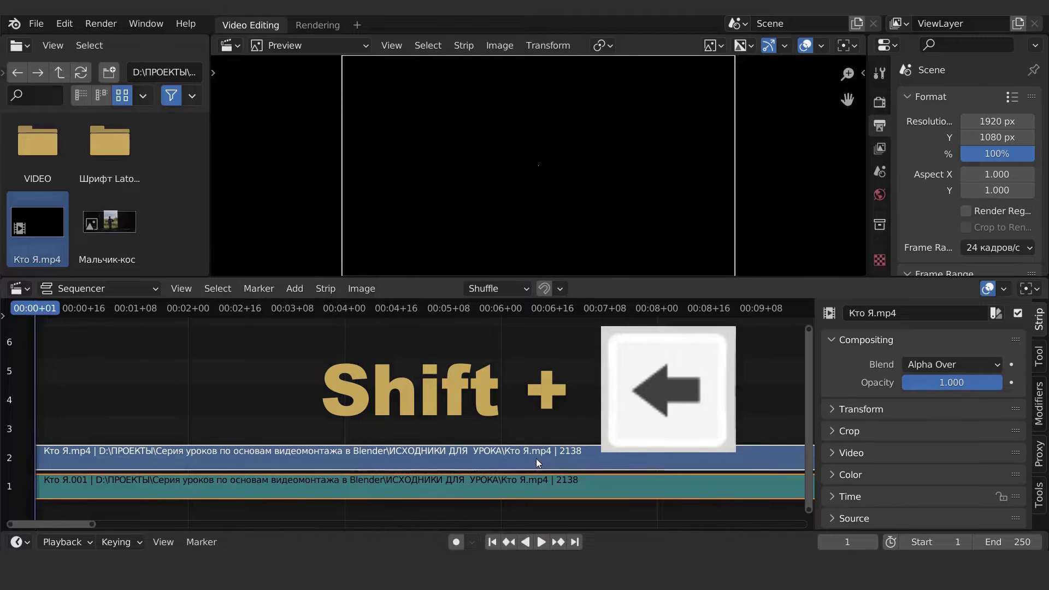
pyautogui.hotkey('shift', 'Right')
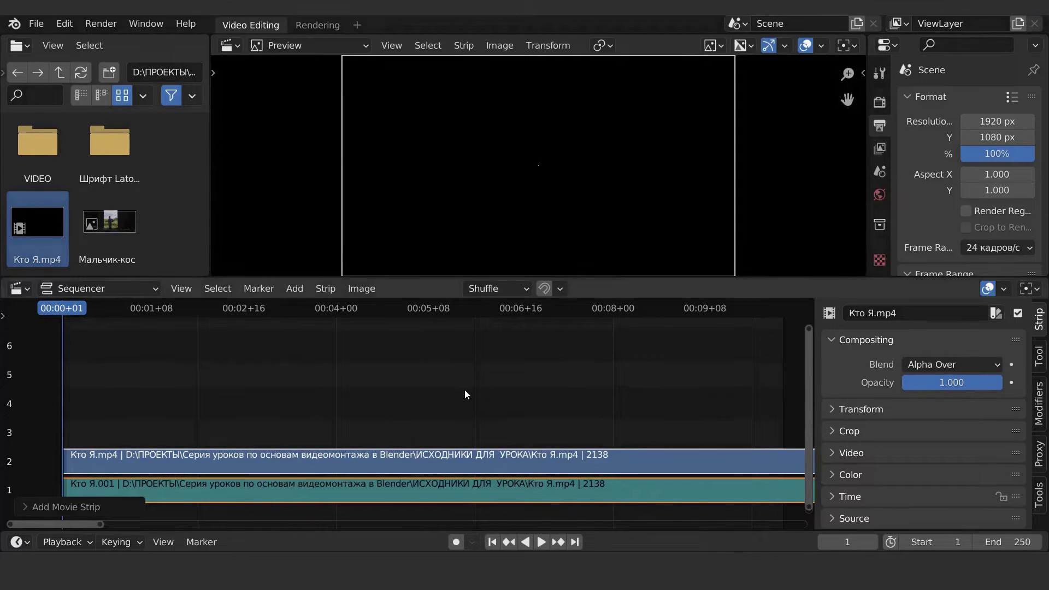
# - Configure the Кто Я.mp4 strip's proxy with 25% resolution added, the custom directory M:\Proxy\ and Overwrite enabled
pyautogui.click(1038, 453)
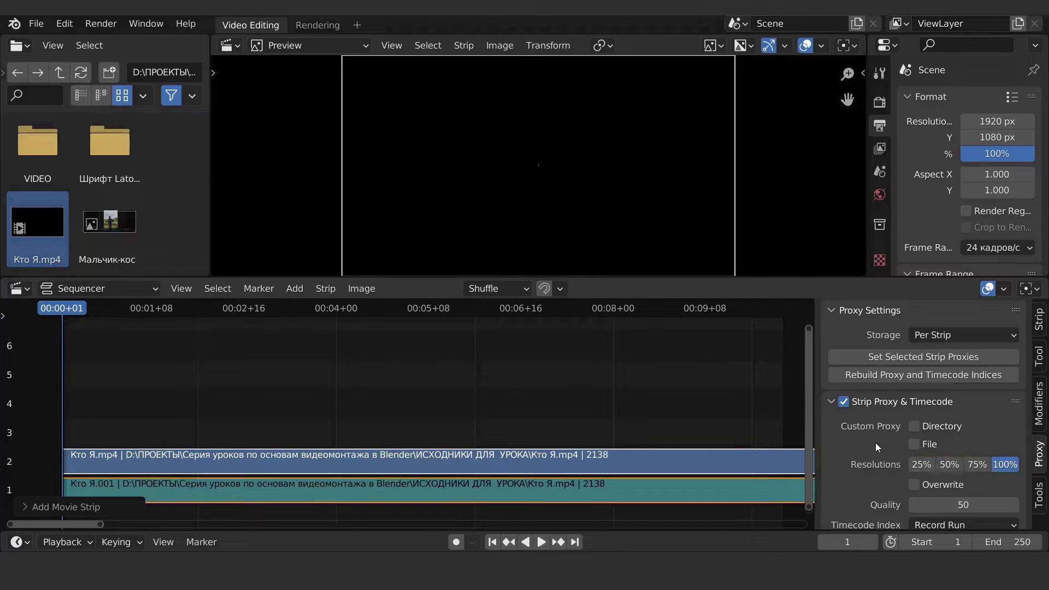
pyautogui.click(921, 464)
pyautogui.click(916, 426)
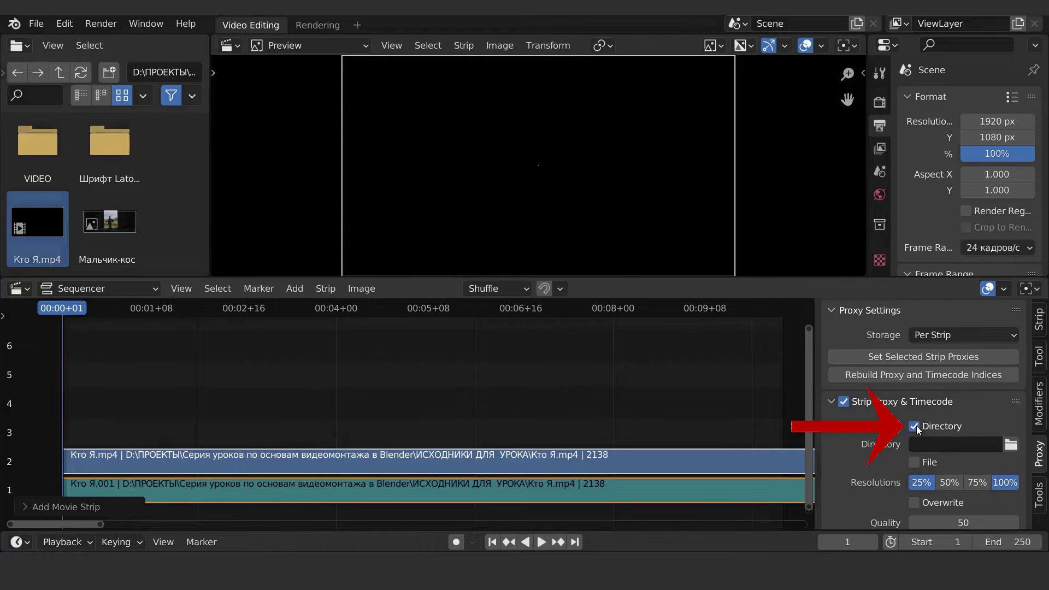
pyautogui.click(1011, 445)
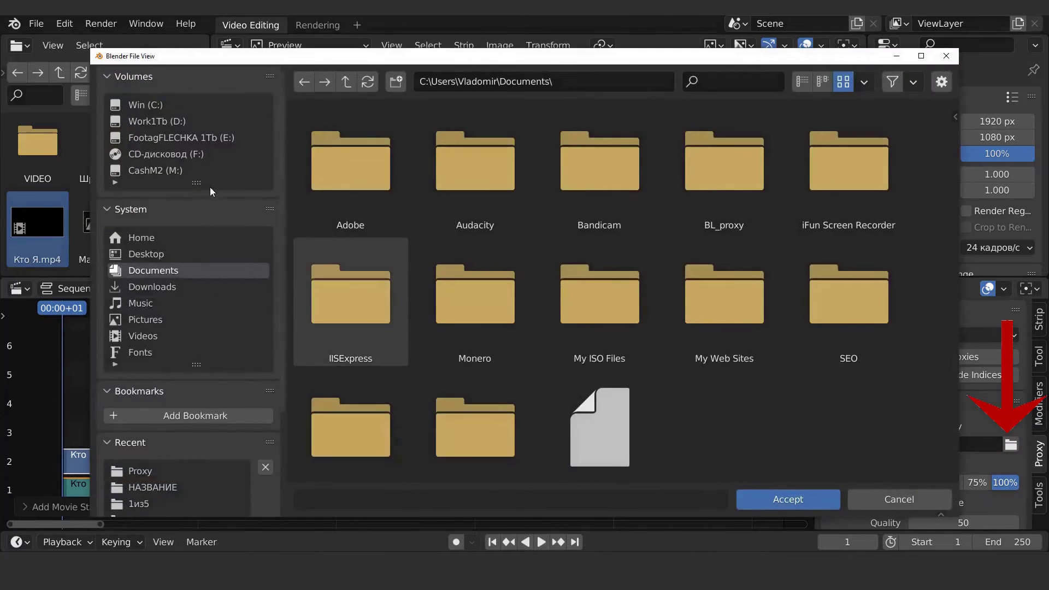
pyautogui.click(133, 170)
pyautogui.click(461, 171)
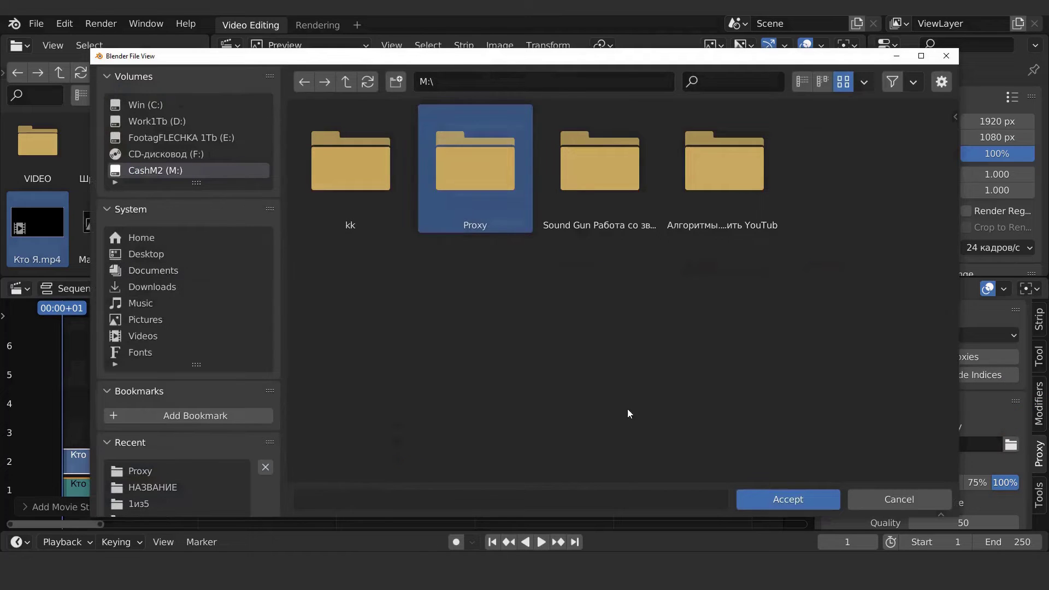
pyautogui.click(789, 499)
pyautogui.click(789, 497)
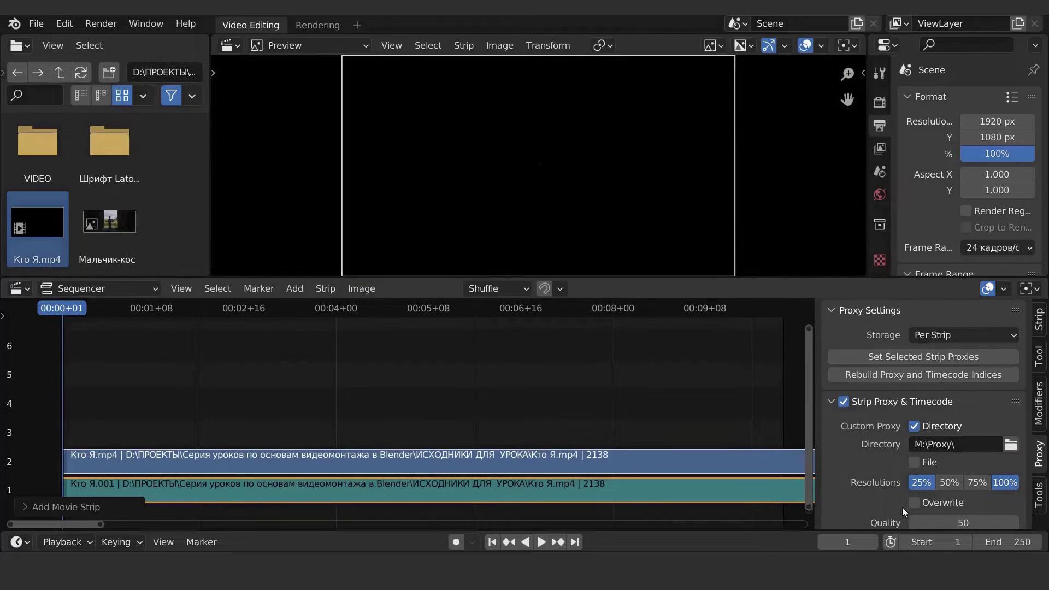
pyautogui.click(913, 503)
# - Add a second copy of Кто Я.mp4 at the timeline start on channels 3 and 4 and view its color tag choices
pyautogui.moveTo(45, 215); pyautogui.dragTo(150, 388)
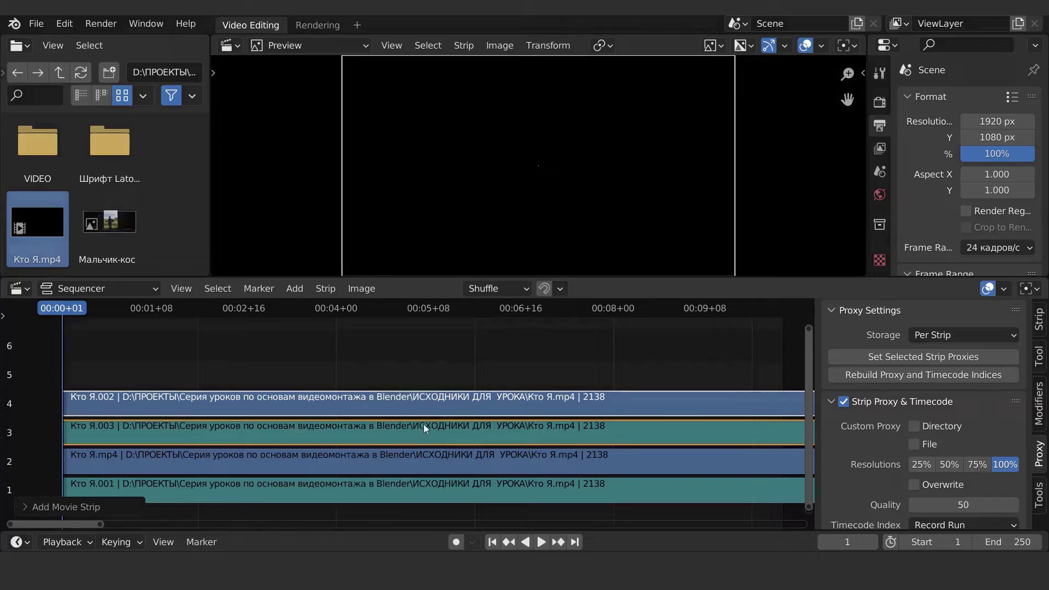
pyautogui.rightClick(494, 490)
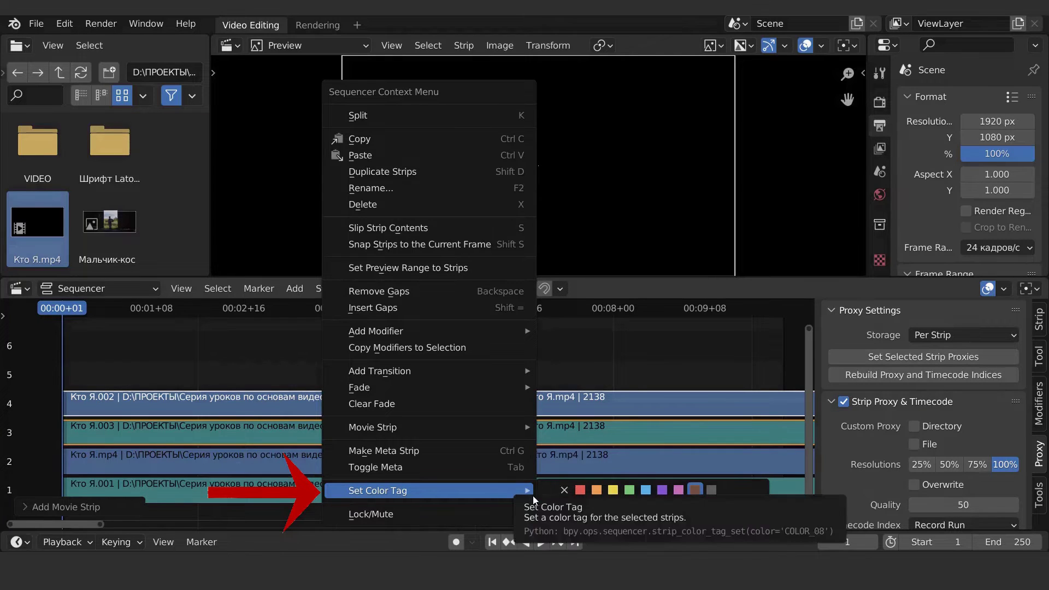
pyautogui.press('Escape')
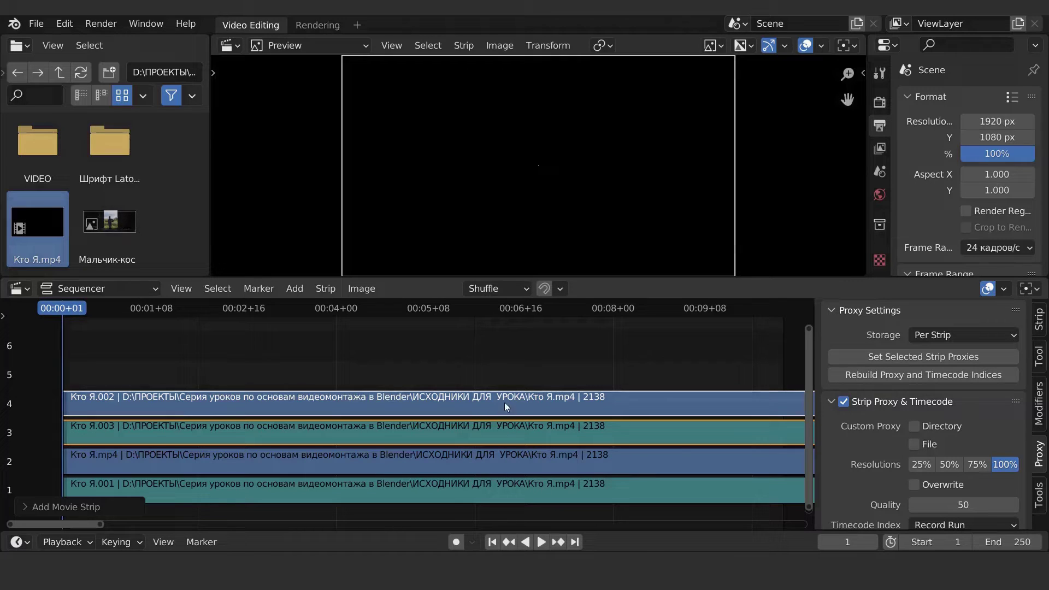
# - Move the strips on channels 3 and 4 slightly earlier and delete the sound strip on channel 3
pyautogui.moveTo(504, 405)
pyautogui.mouseDown()
pyautogui.moveTo(501, 376)
pyautogui.moveTo(496, 405)
pyautogui.mouseUp()
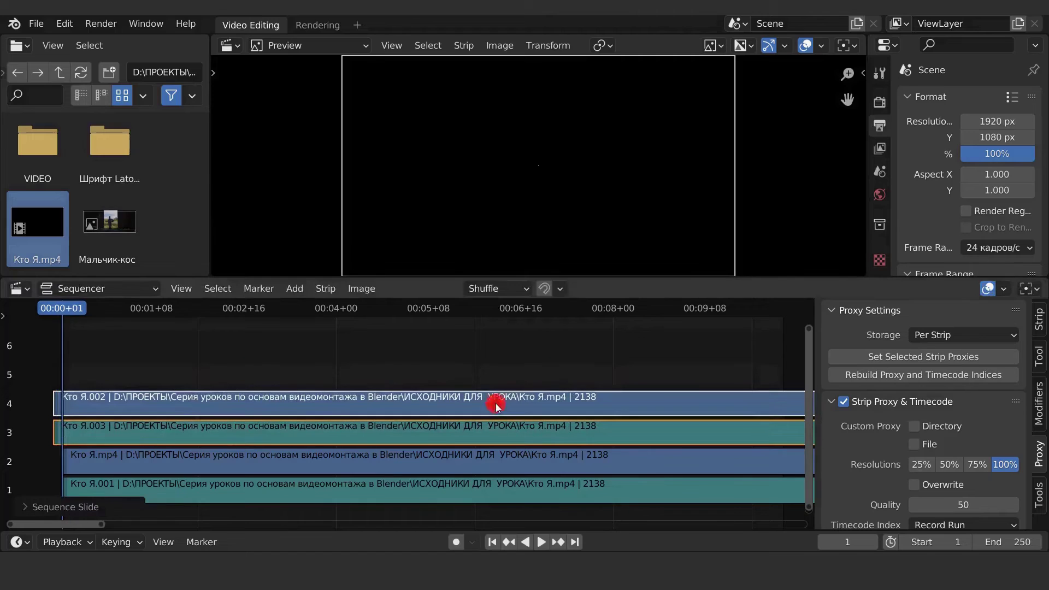
pyautogui.click(558, 431)
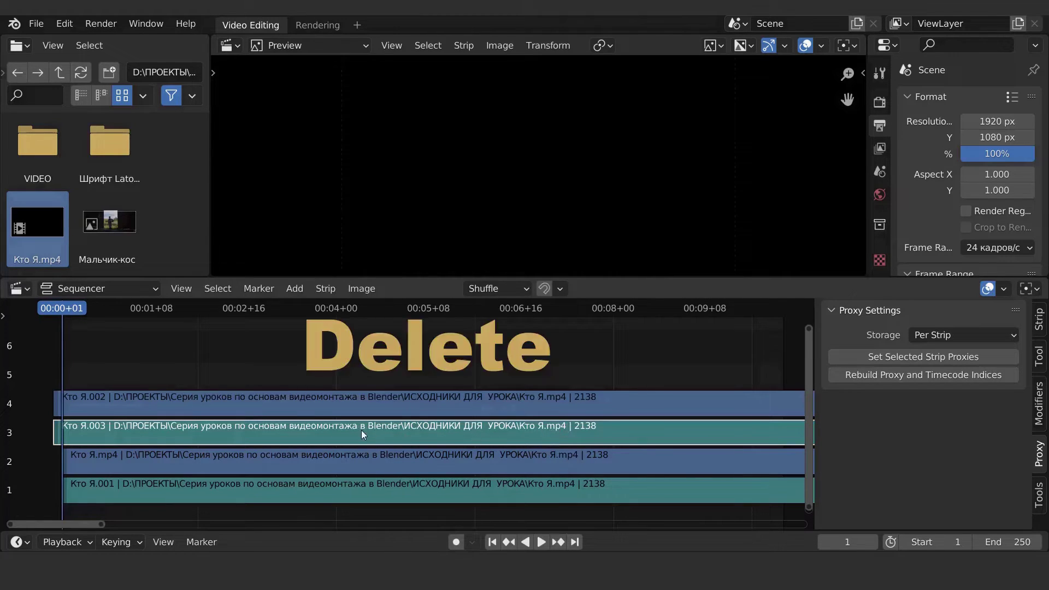
pyautogui.press('Delete')
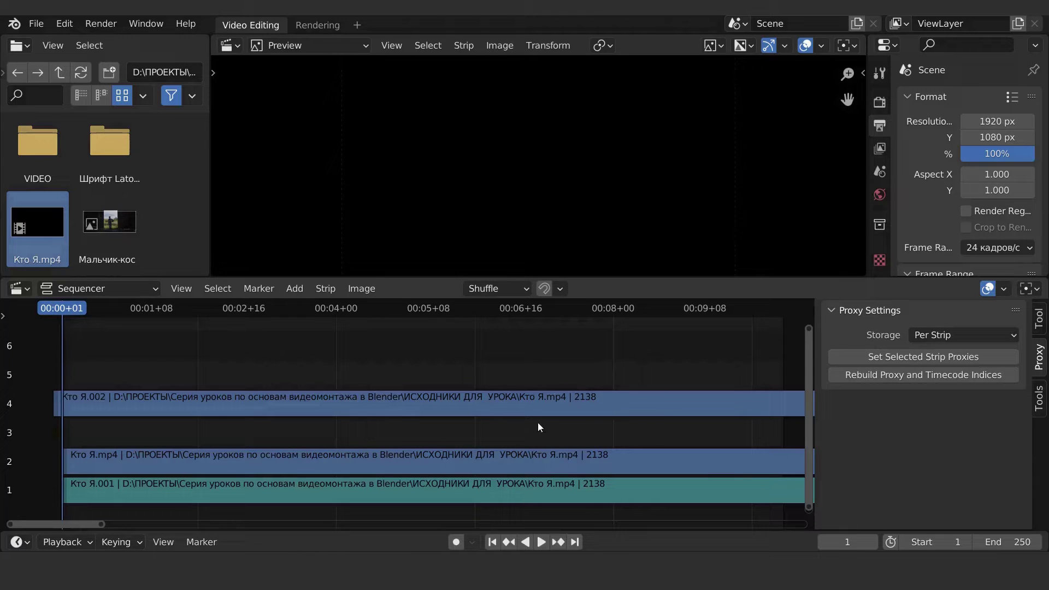
# - Examine the strip properties of the video strip on channel 2 and the sound strip on channel 1
pyautogui.click(524, 465)
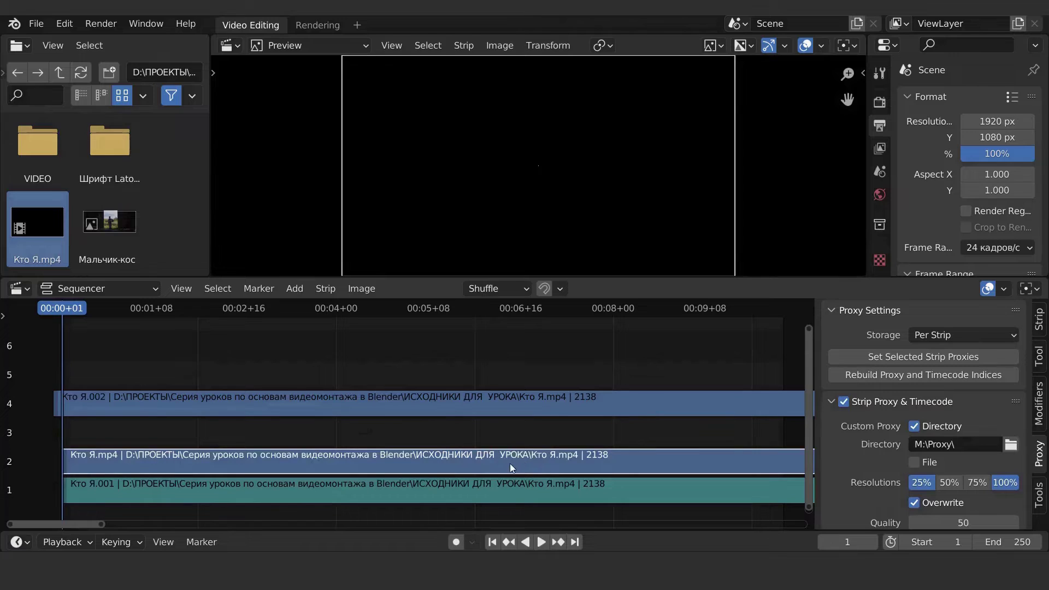
pyautogui.click(1038, 321)
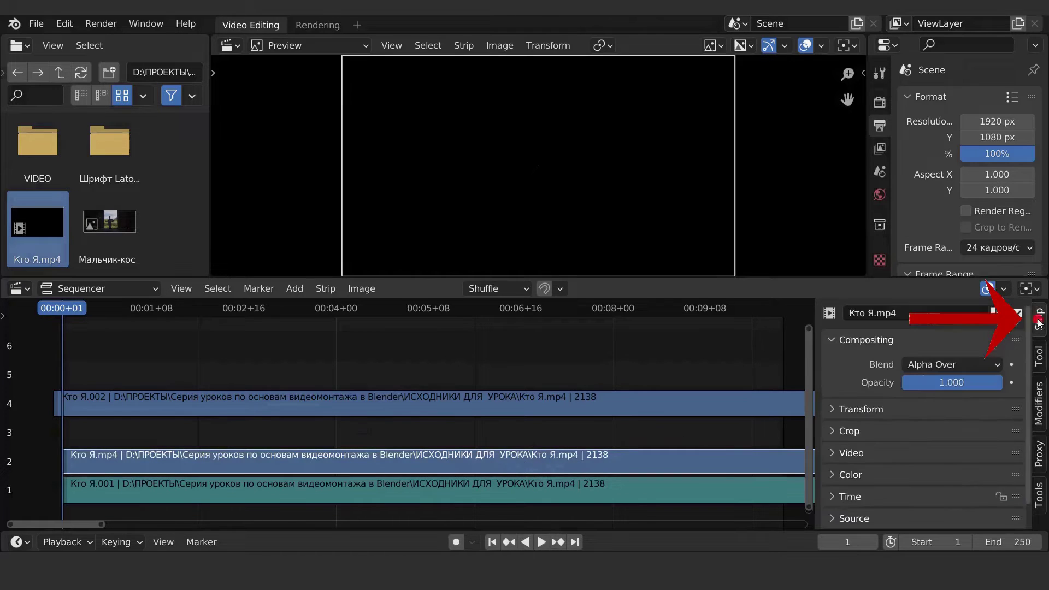
pyautogui.click(476, 488)
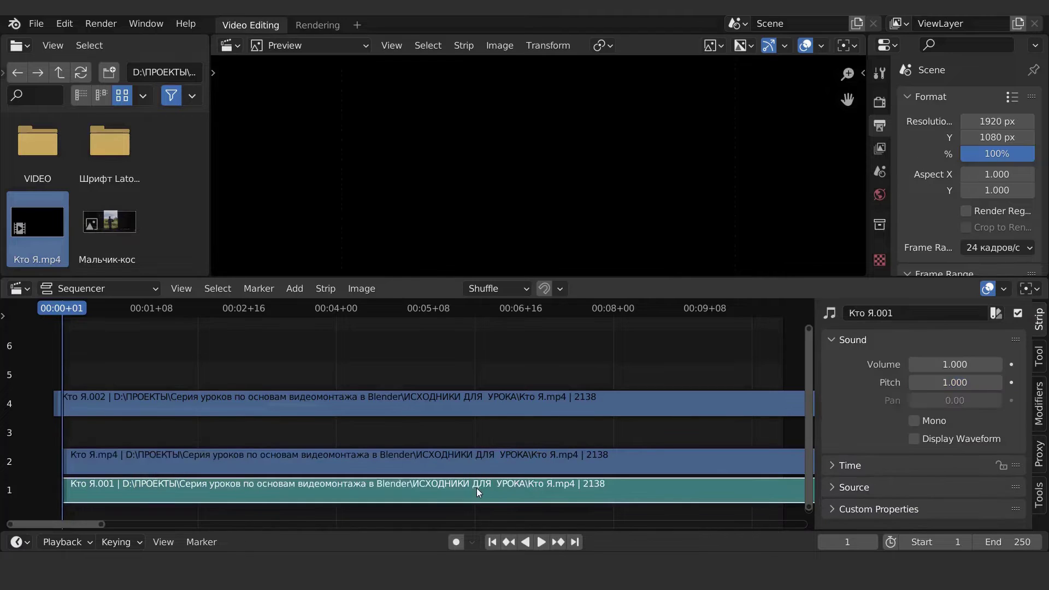
# - Enable the waveform display and Mono for the sound strip on channel 1
pyautogui.click(913, 439)
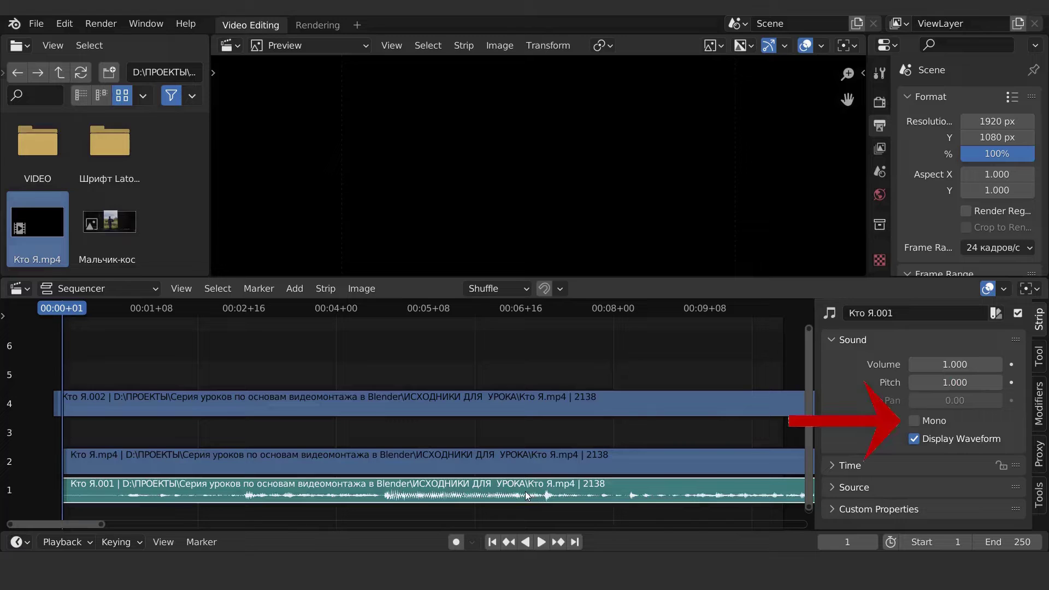
pyautogui.click(914, 420)
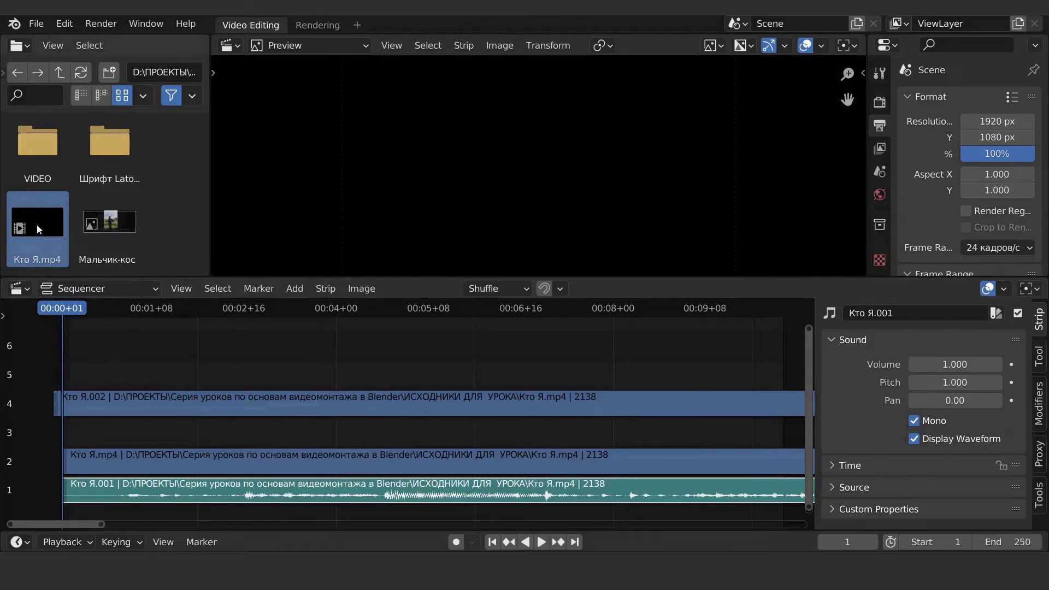
# - Add another copy of Кто Я.mp4 to the timeline start on the free upper channels and scrub the playhead to frame 61
pyautogui.moveTo(45, 247); pyautogui.dragTo(114, 357)
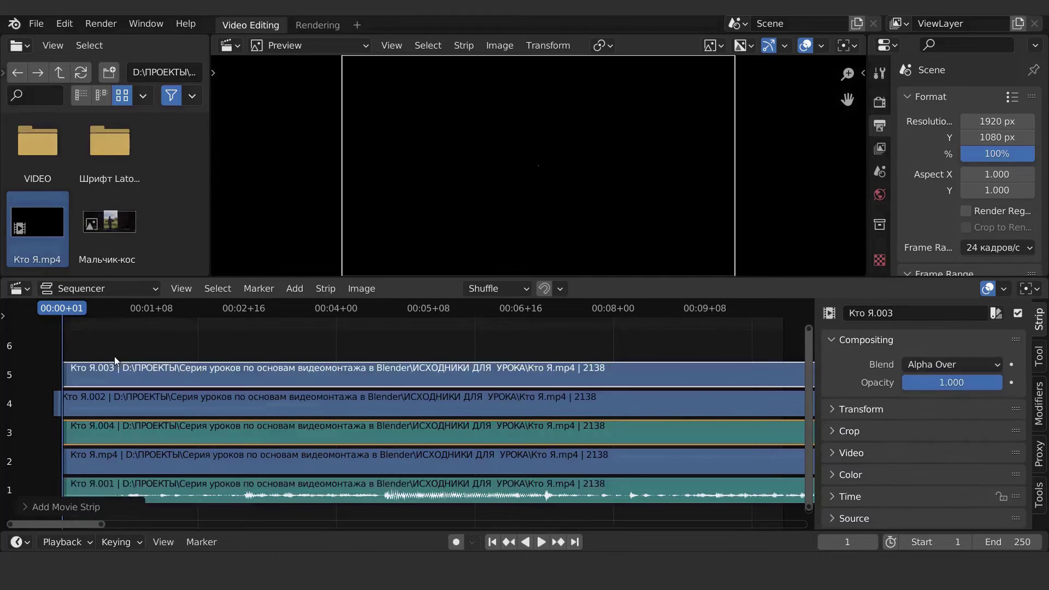
pyautogui.click(147, 349)
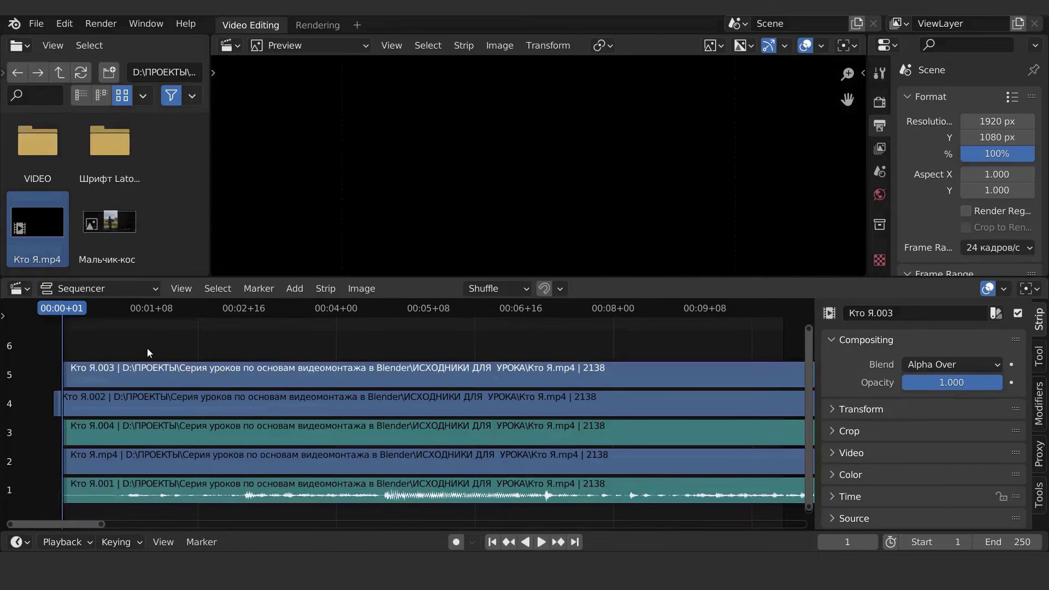
pyautogui.moveTo(147, 349); pyautogui.dragTo(134, 425, button='middle')
pyautogui.moveTo(48, 309); pyautogui.dragTo(224, 324)
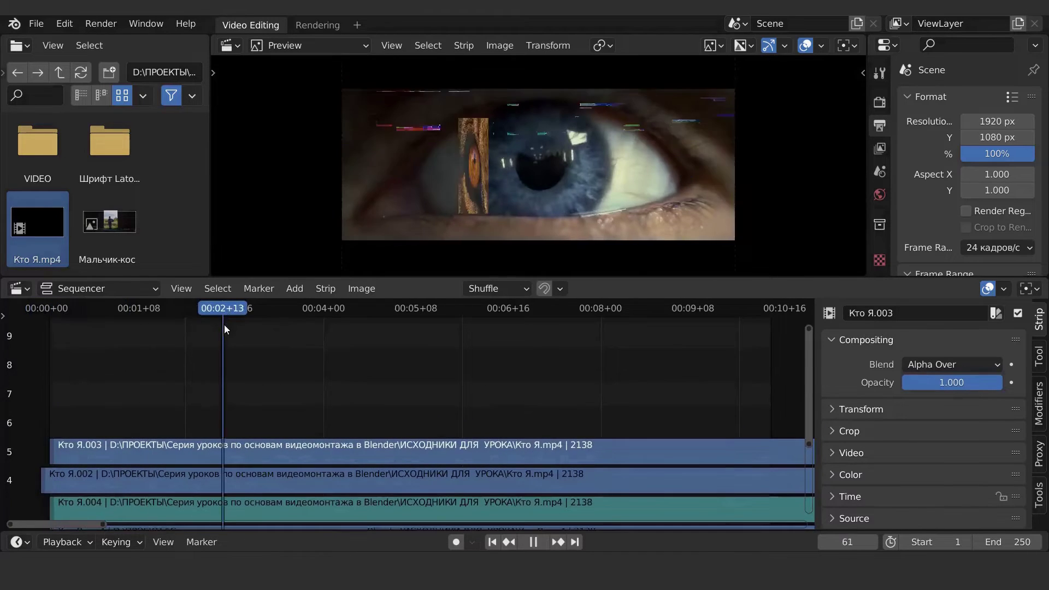
pyautogui.moveTo(19, 218); pyautogui.dragTo(368, 377)
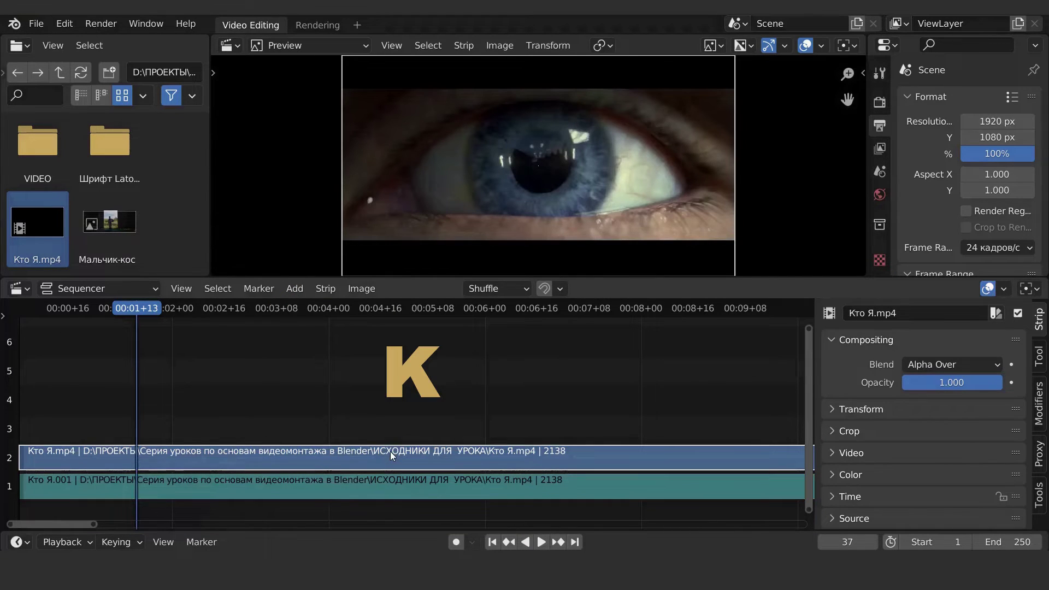
# - Split the video strip on channel 2 at frame 37 and move its first part up to channel 3
pyautogui.press('k')
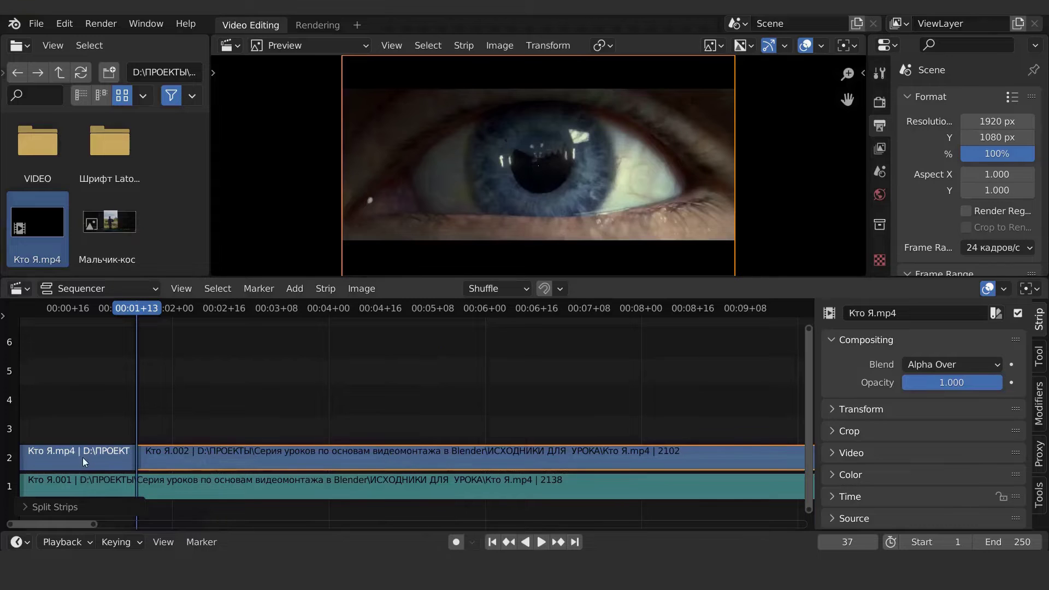
pyautogui.moveTo(83, 457); pyautogui.dragTo(82, 441)
pyautogui.click(134, 427)
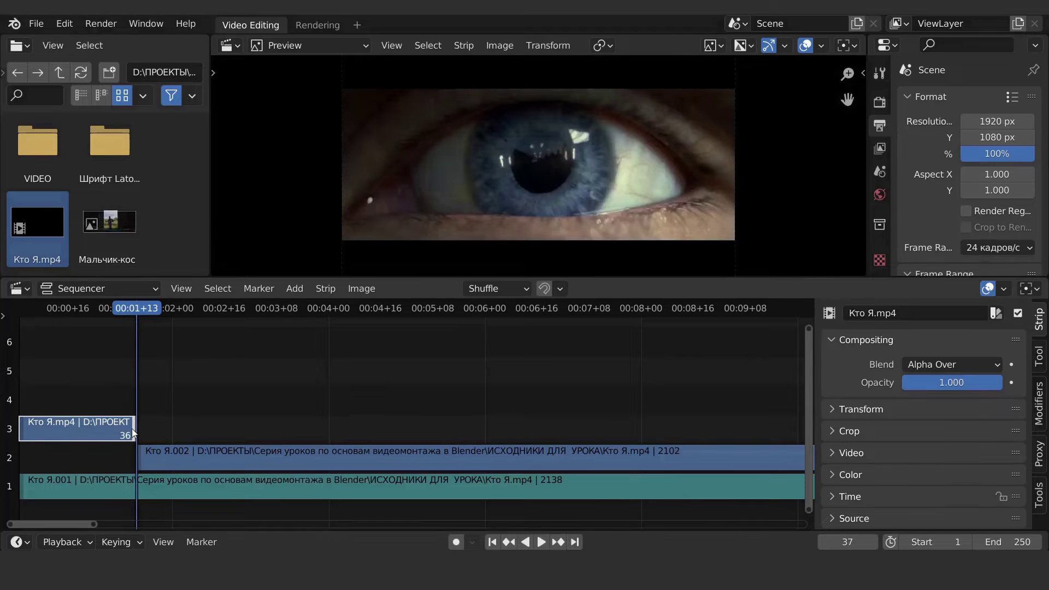
# - Try extending the first part's end to a length of 83 frames and undo the changes back to the unsplit strip
pyautogui.moveTo(132, 429); pyautogui.dragTo(268, 421)
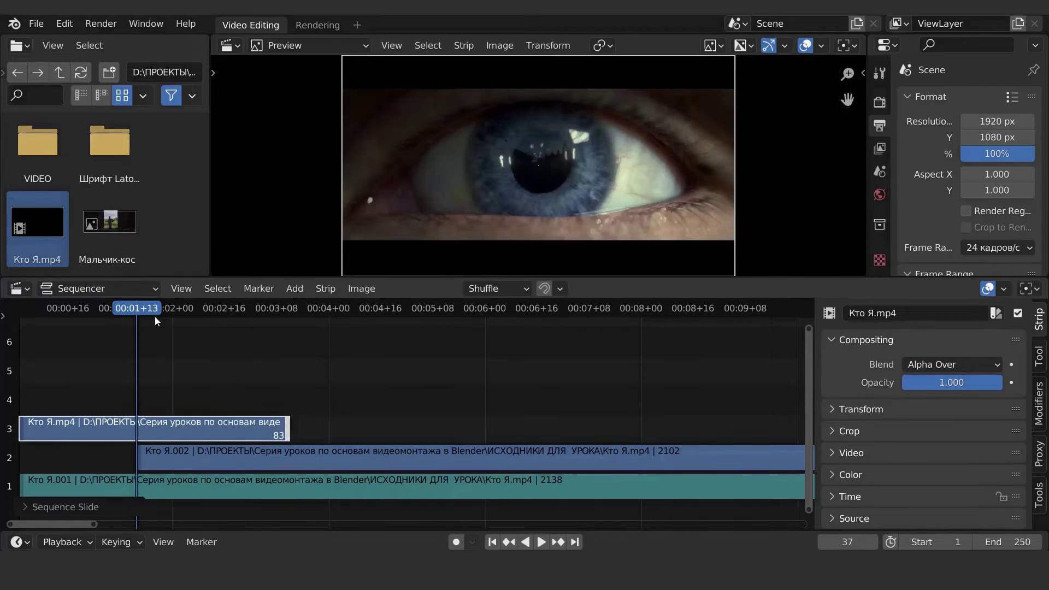
pyautogui.moveTo(134, 307); pyautogui.dragTo(162, 315)
pyautogui.hotkey('ctrl', 'z')
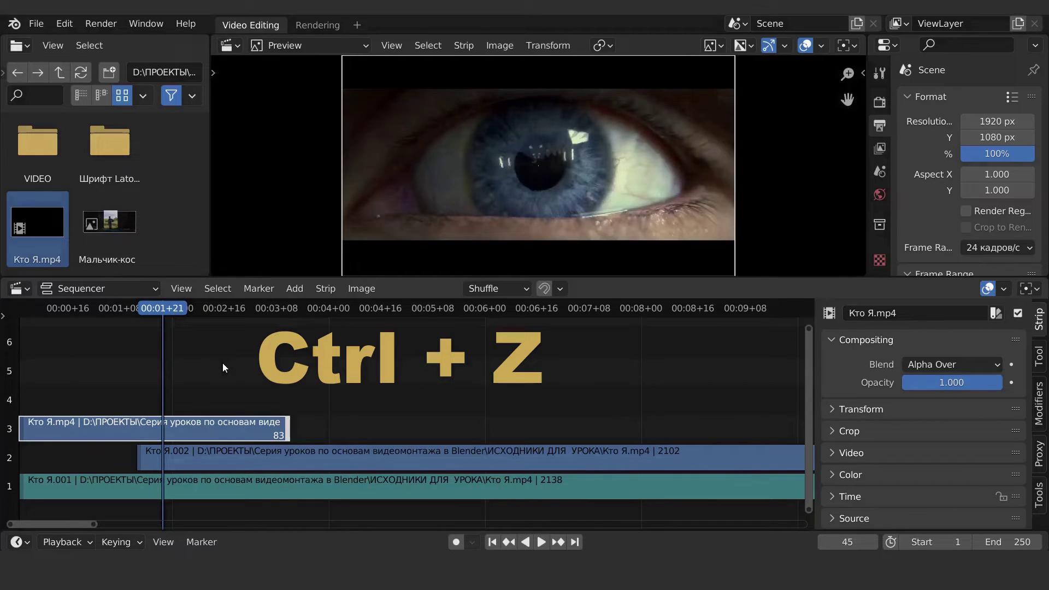
pyautogui.hotkey('ctrl', 'z')
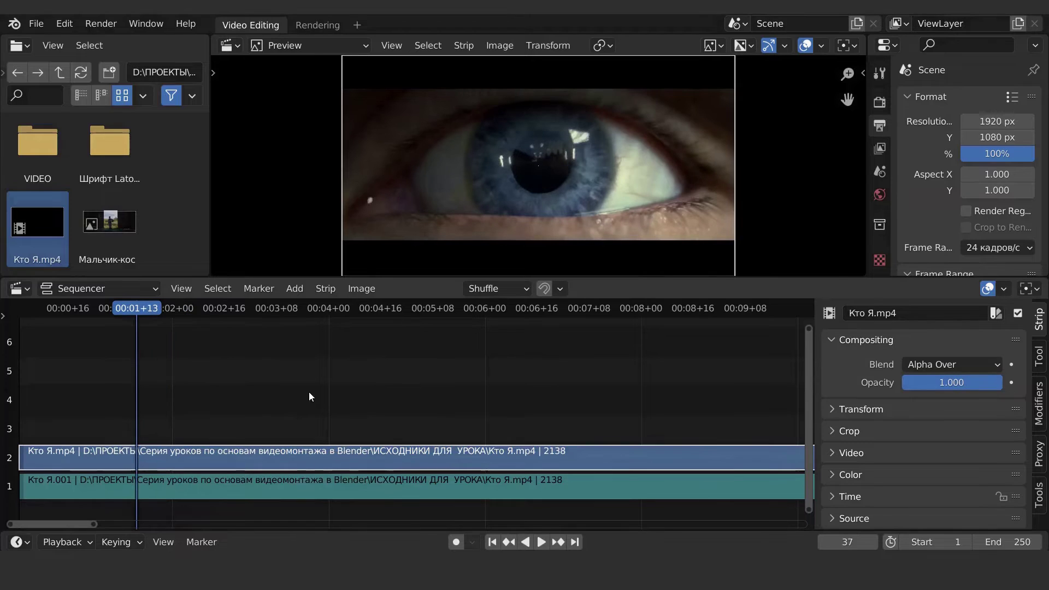
# - Hard-split the video strip at frame 37 and place the first part on channel 3 with its end extended to 56 frames
pyautogui.hotkey('shift', 'k')
pyautogui.press('k')
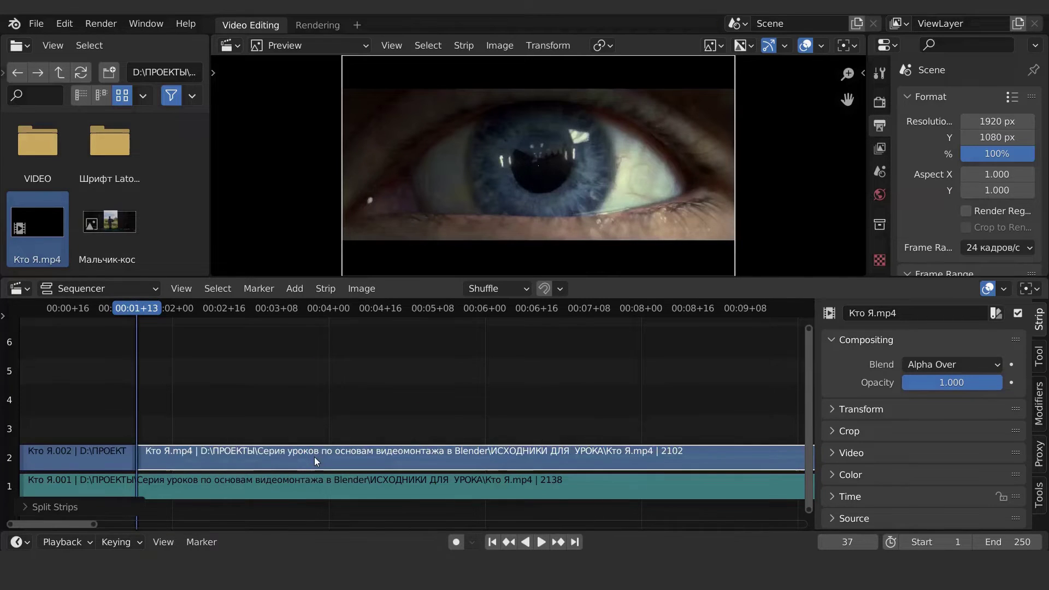
pyautogui.moveTo(110, 447); pyautogui.dragTo(201, 428)
pyautogui.moveTo(141, 306); pyautogui.dragTo(169, 323)
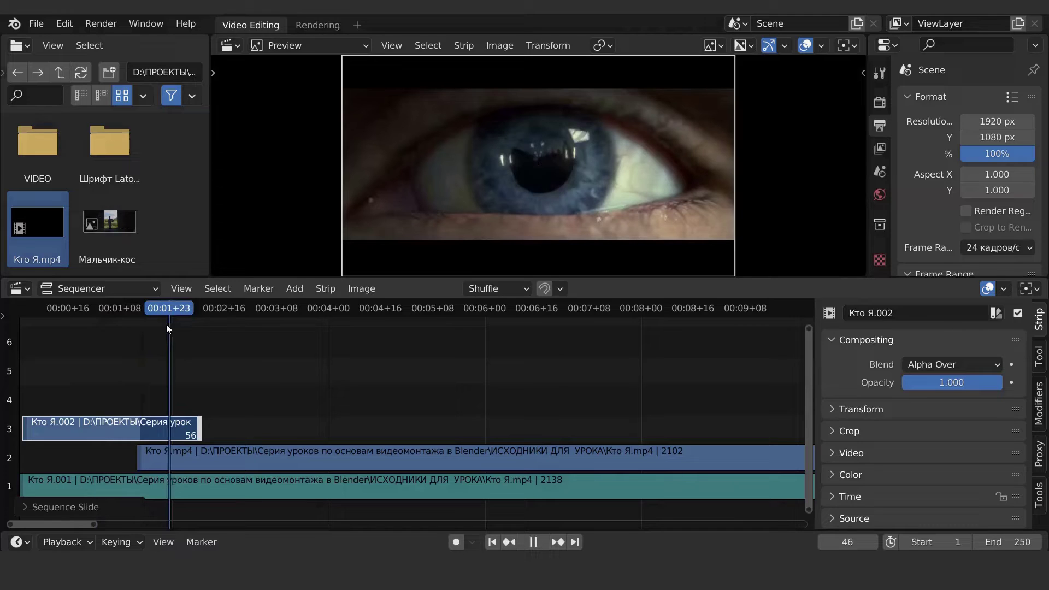
pyautogui.press('Escape')
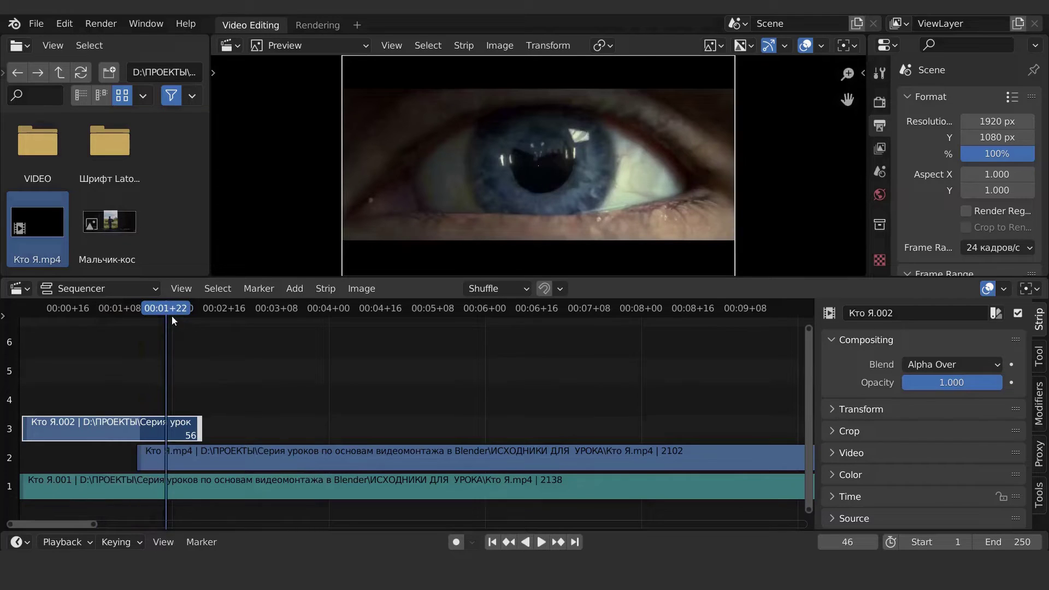
# - Split the channel 2 video strip and channel 1 sound strip together at frame 79 and delete the parts after the cut
pyautogui.click(274, 318)
pyautogui.click(380, 455)
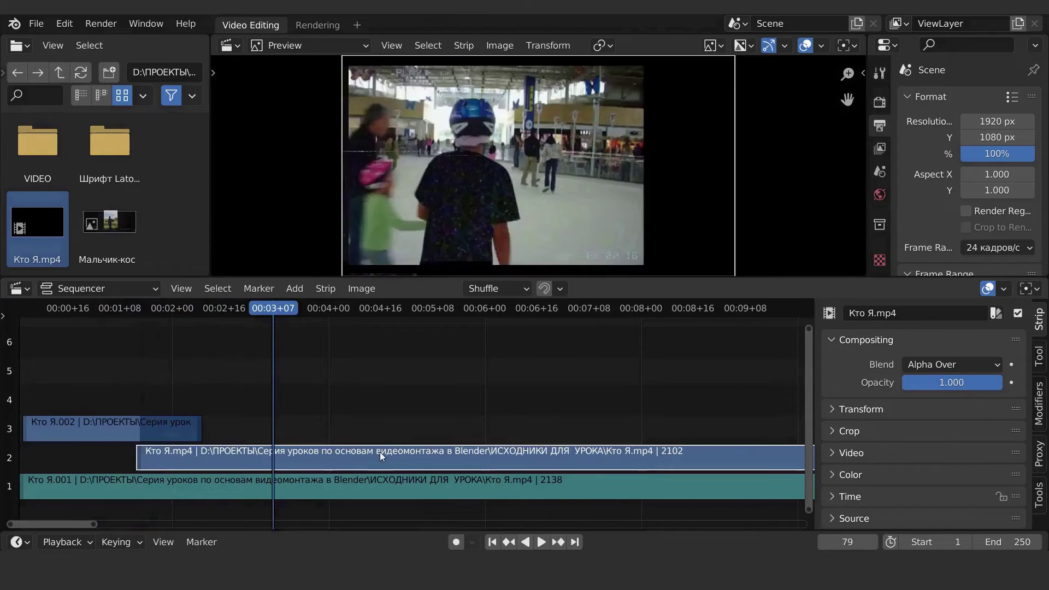
pyautogui.press('shift')
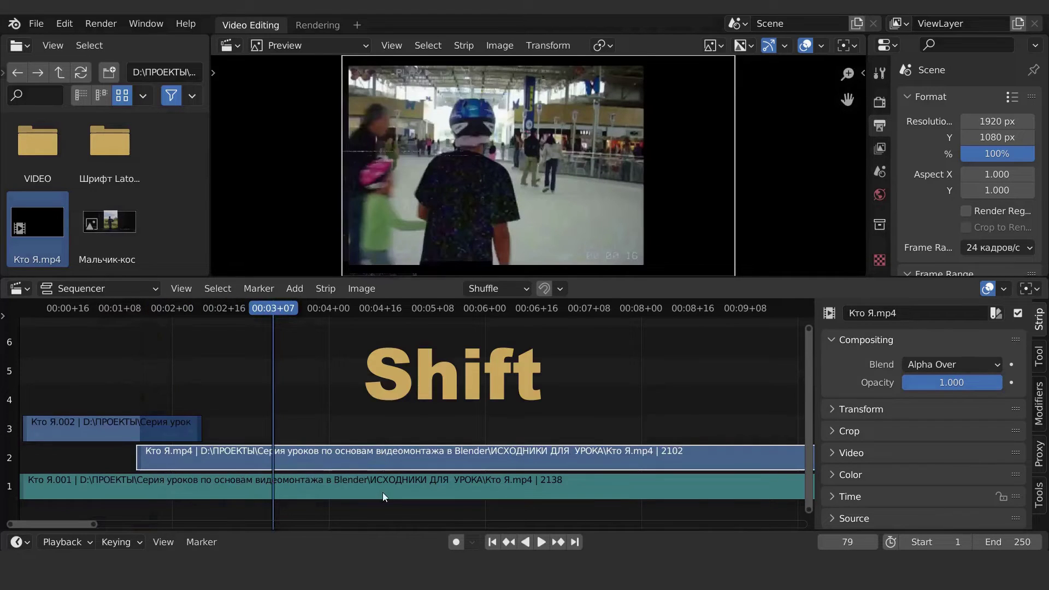
pyautogui.keyDown('shift'); pyautogui.click(382, 487); pyautogui.keyUp('shift')
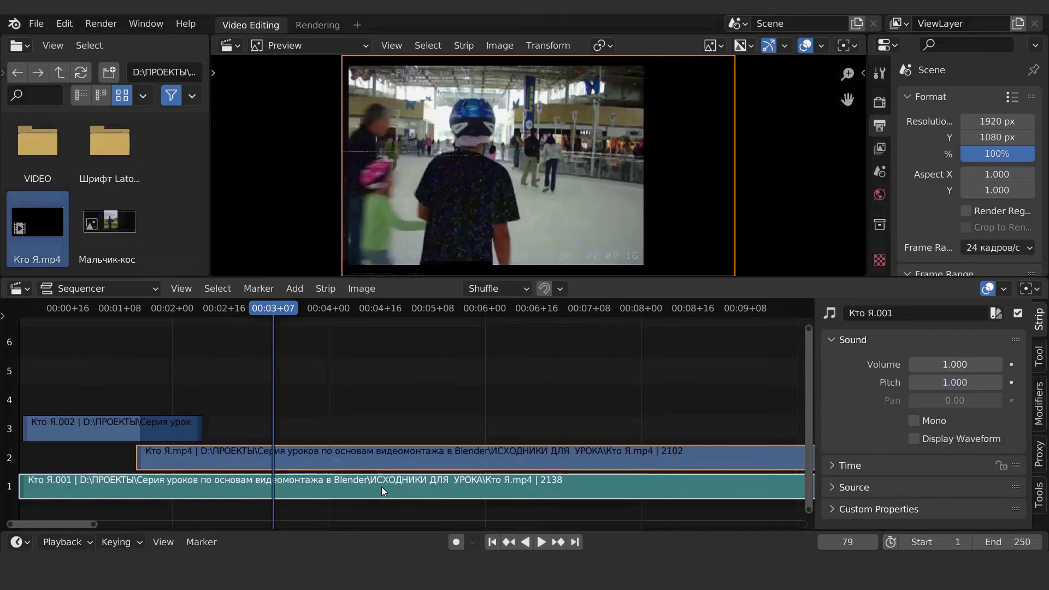
pyautogui.press('k')
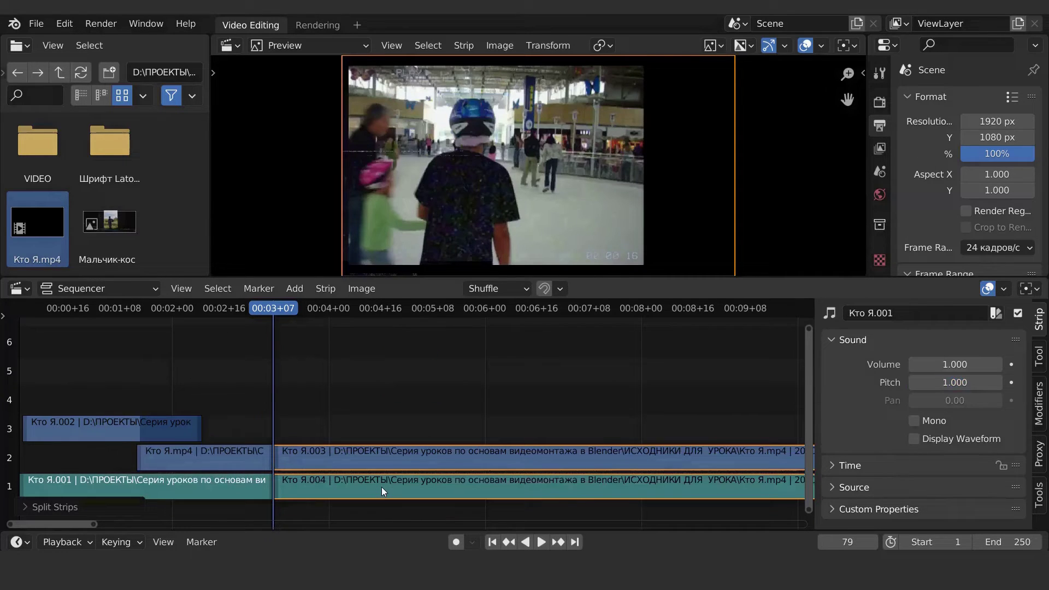
pyautogui.press('Delete')
pyautogui.press('Delete')
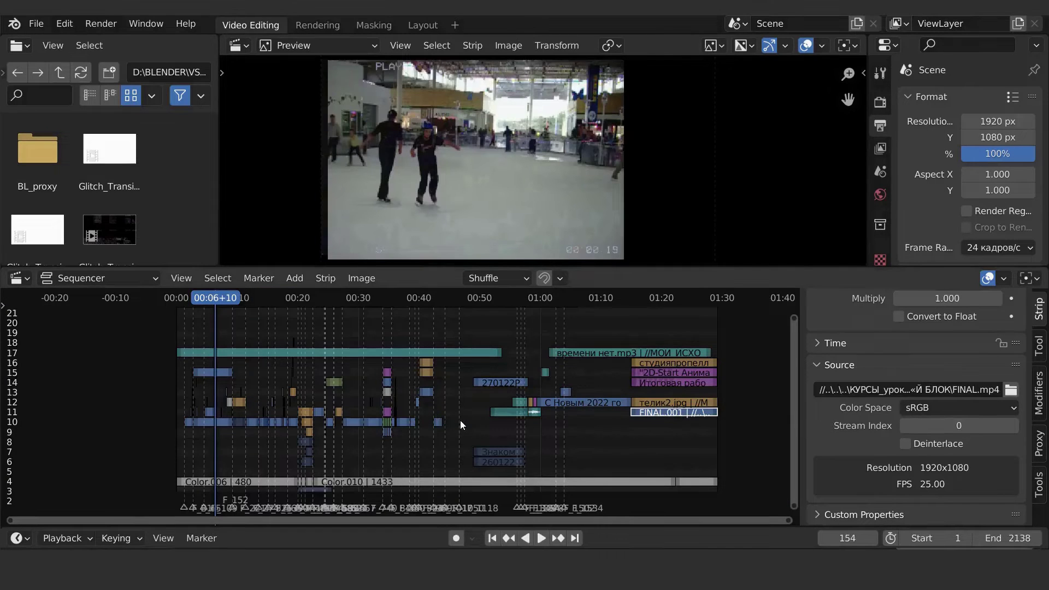
# - Examine the multi-channel project's timeline at different zoom levels and vertical positions
pyautogui.scroll(7, 460, 422)
pyautogui.scroll(-14, 460, 422)
pyautogui.scroll(4, 463, 428)
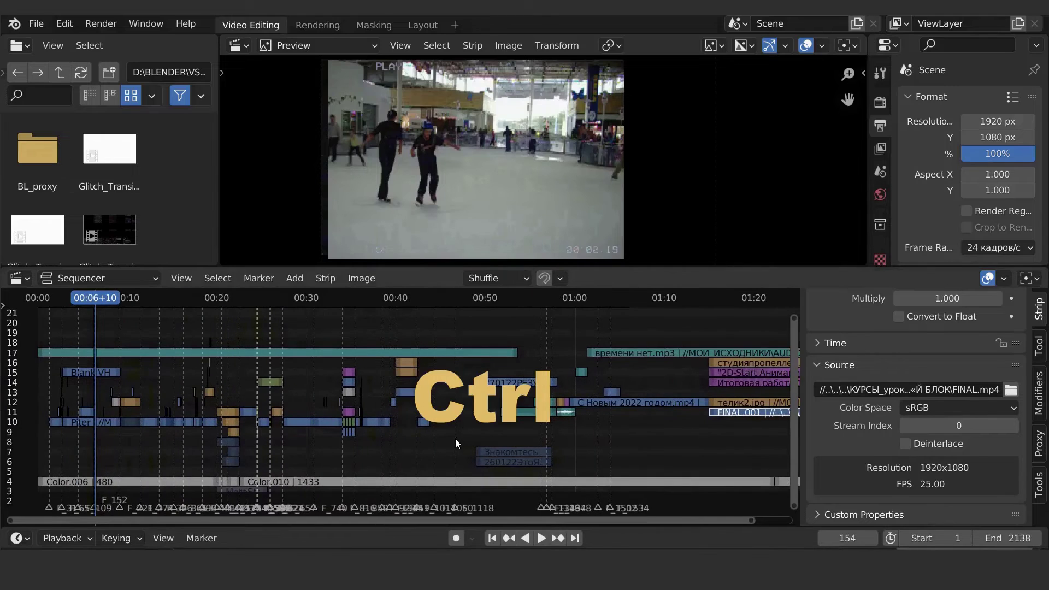
pyautogui.moveTo(450, 438); pyautogui.dragTo(437, 342, button='middle')
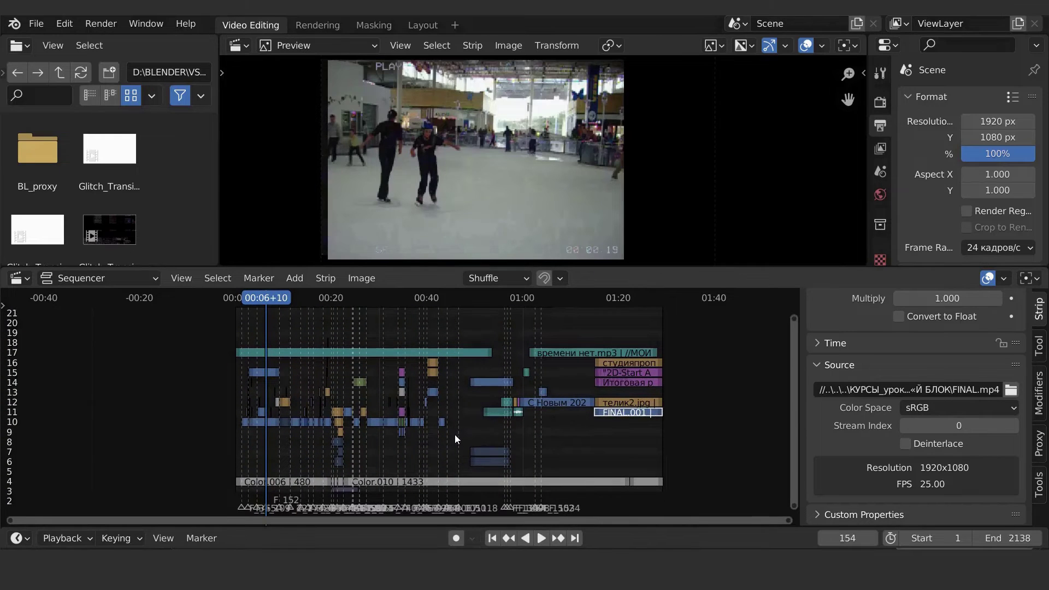
pyautogui.keyDown('ctrl'); pyautogui.moveTo(454, 434); pyautogui.dragTo(508, 396, button='middle'); pyautogui.keyUp('ctrl')
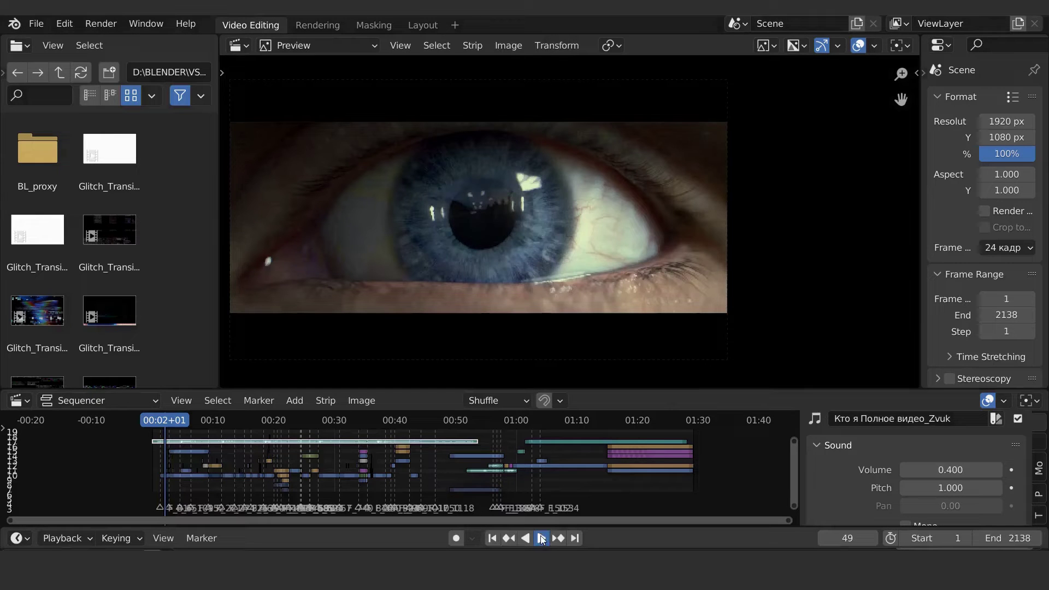
# - Play the sequence from frame 49, enlarge the preview area downwards and widen the file browser
pyautogui.click(541, 538)
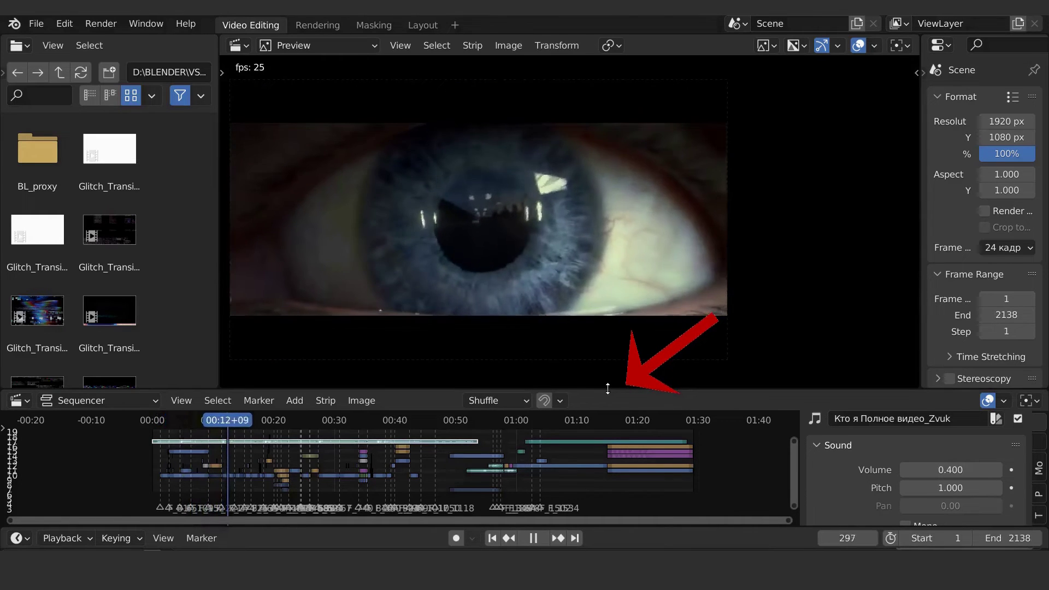
pyautogui.moveTo(608, 388); pyautogui.dragTo(603, 448)
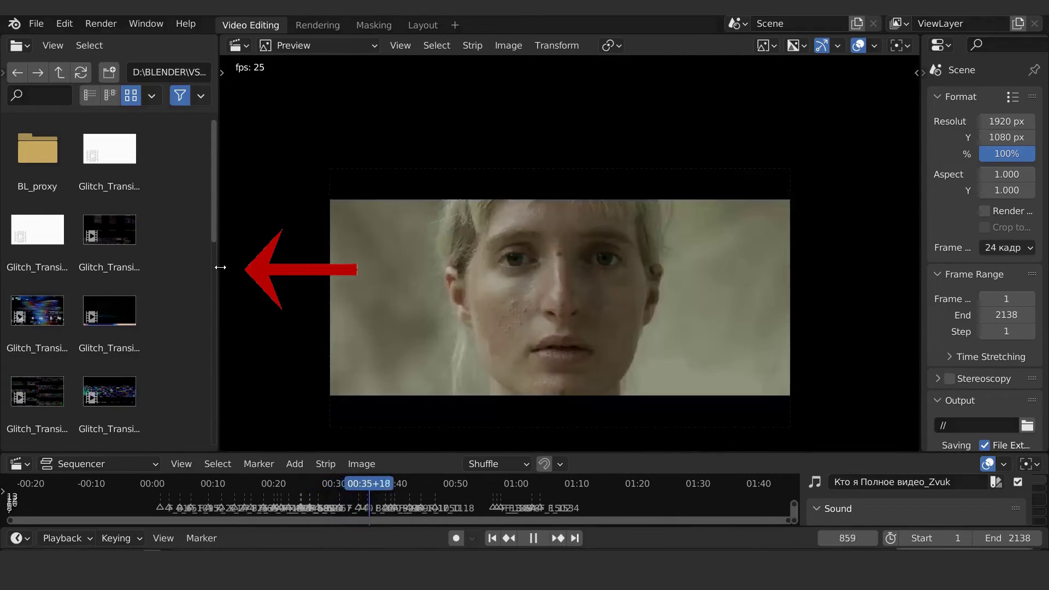
pyautogui.moveTo(220, 268); pyautogui.dragTo(300, 269)
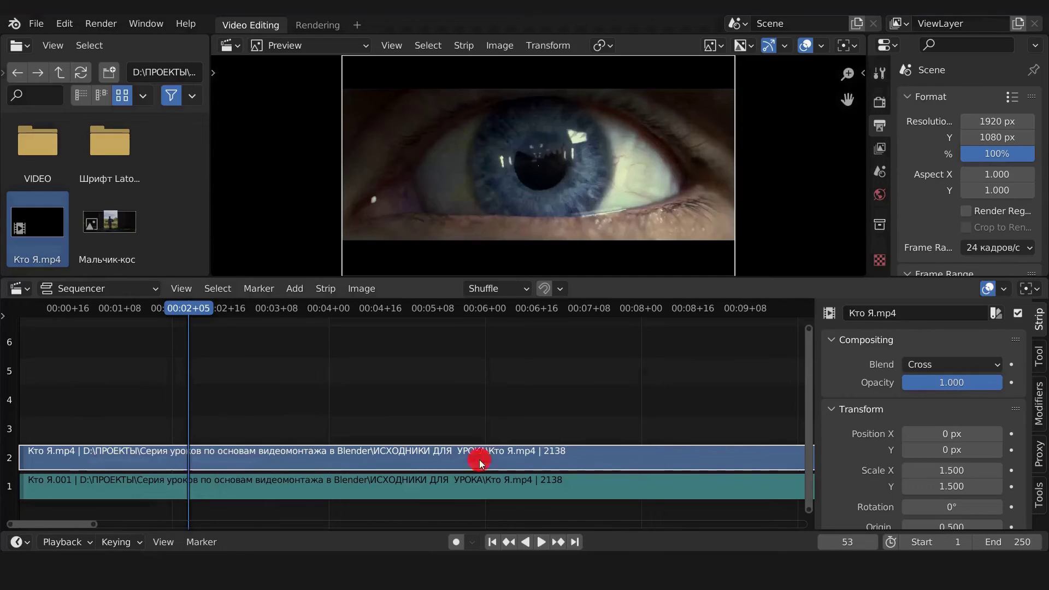
# - Examine the Compositing and Transform settings of the video strip on channel 2 and compare them with the sound strip's properties
pyautogui.click(496, 409)
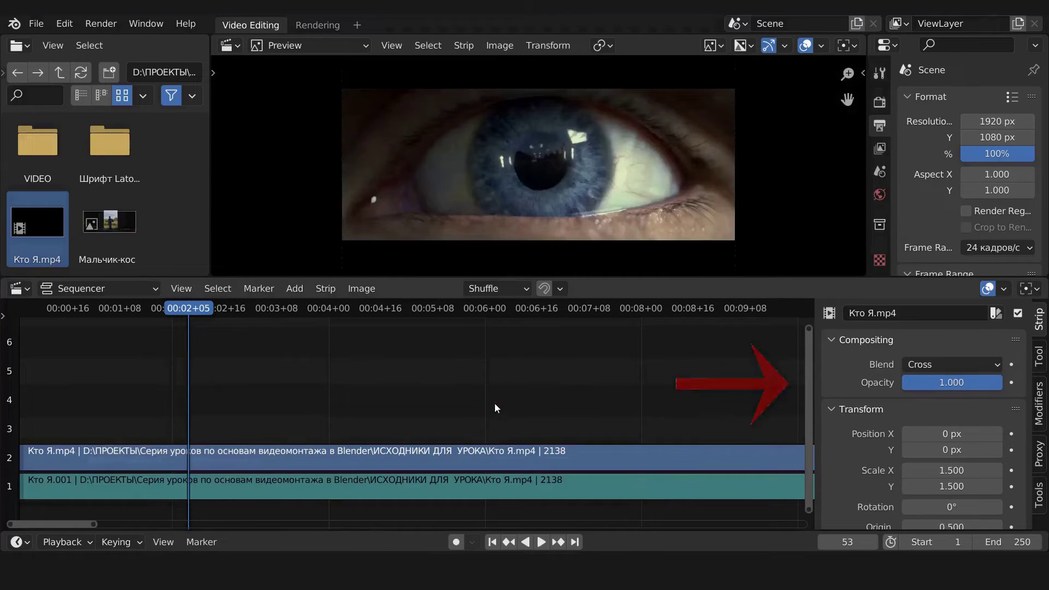
pyautogui.click(491, 457)
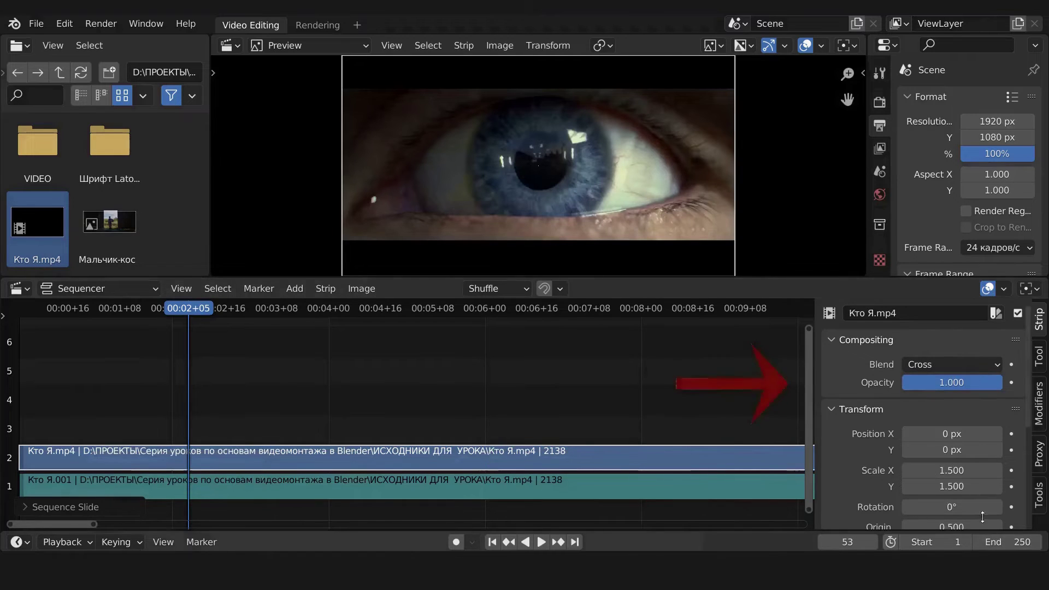
pyautogui.click(829, 407)
pyautogui.click(830, 408)
pyautogui.scroll(-1, 900, 427)
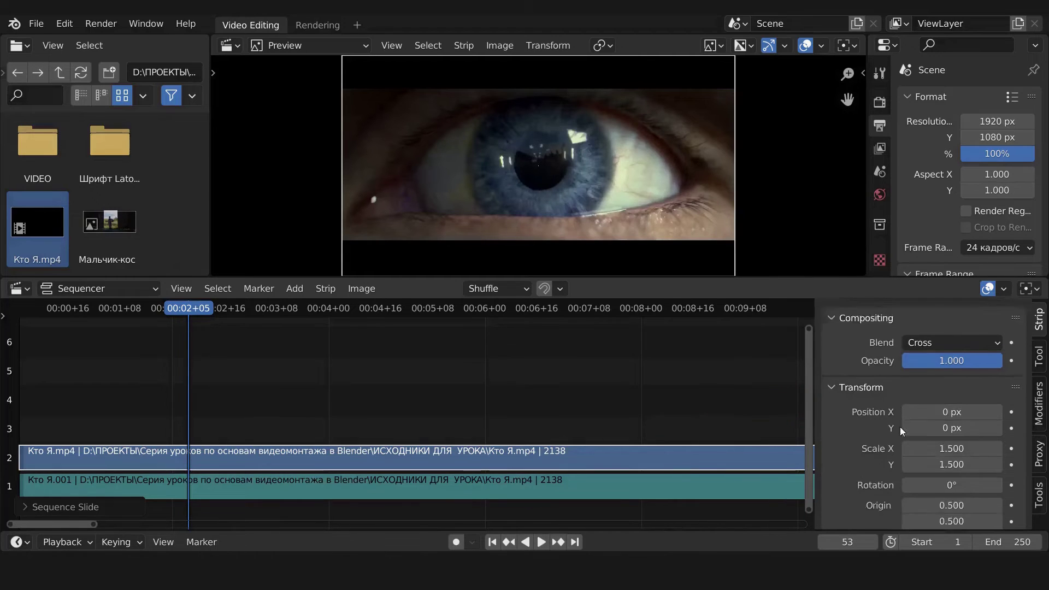
pyautogui.scroll(-2, 900, 427)
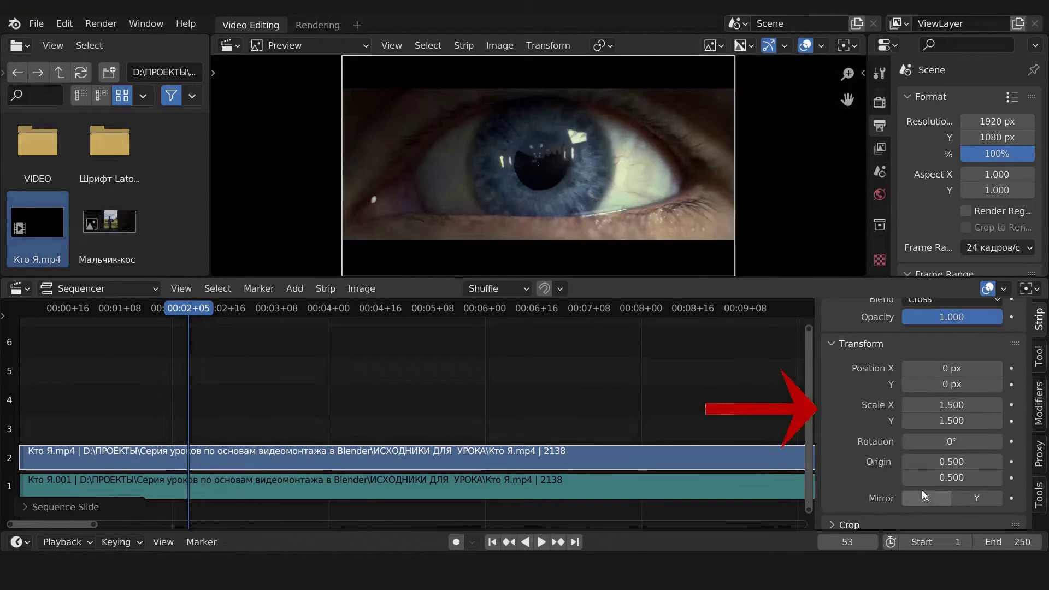
pyautogui.scroll(3, 851, 441)
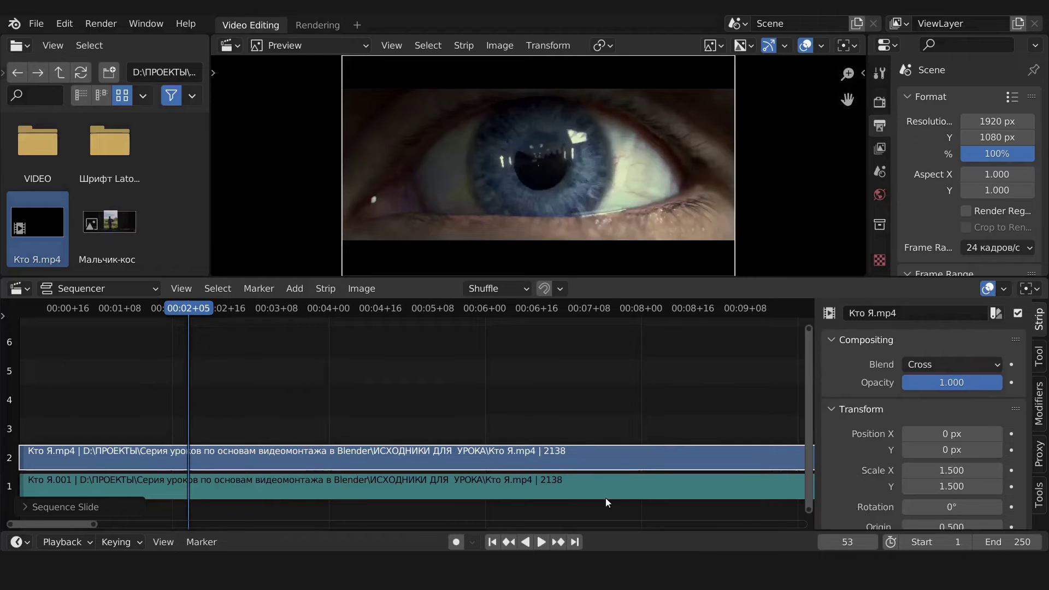
pyautogui.click(587, 488)
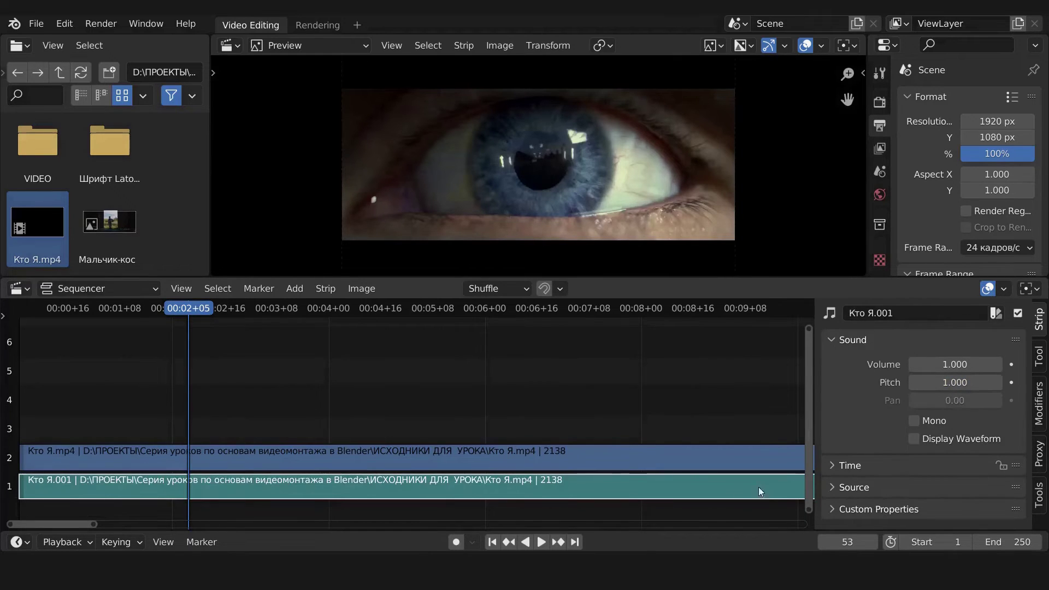
pyautogui.click(595, 460)
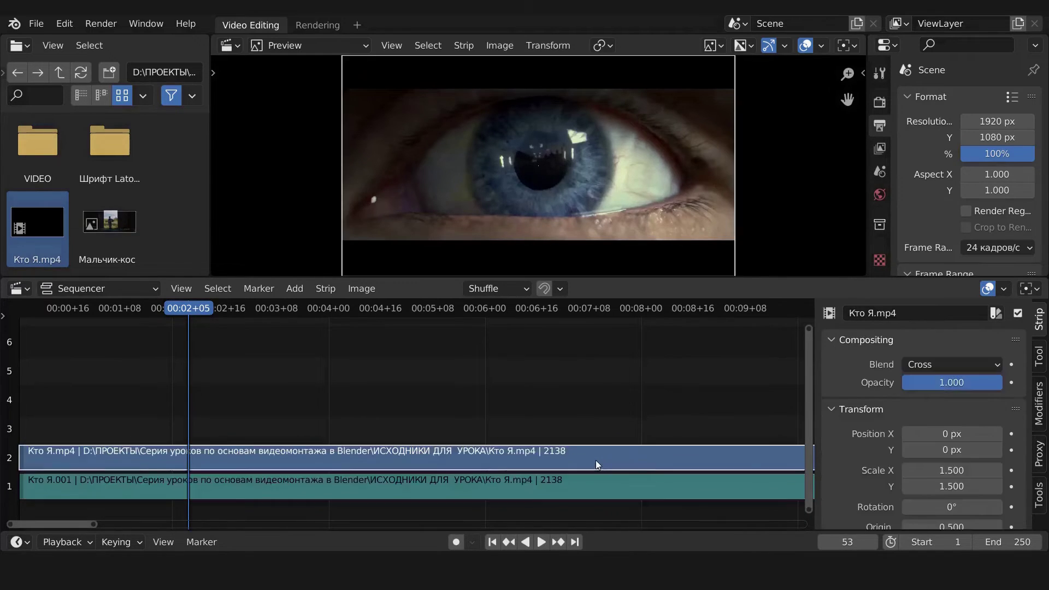
pyautogui.click(832, 408)
pyautogui.click(832, 407)
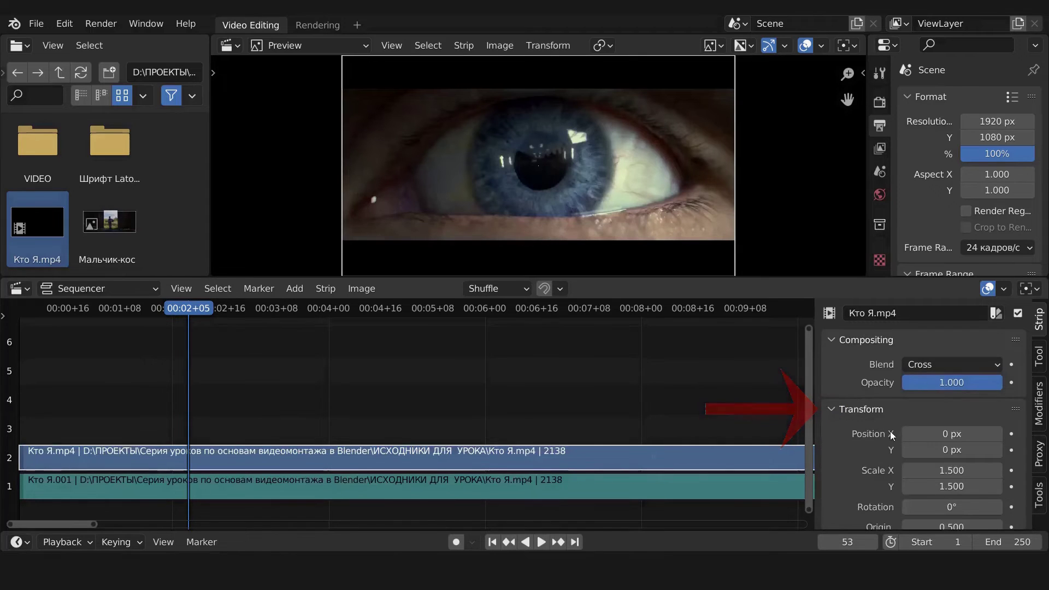
# - Set the channel 2 video strip's position to X 146 px and Y 39 px, scale X to 1.080 and rotation to -0.5°
pyautogui.moveTo(936, 437); pyautogui.dragTo(938, 470)
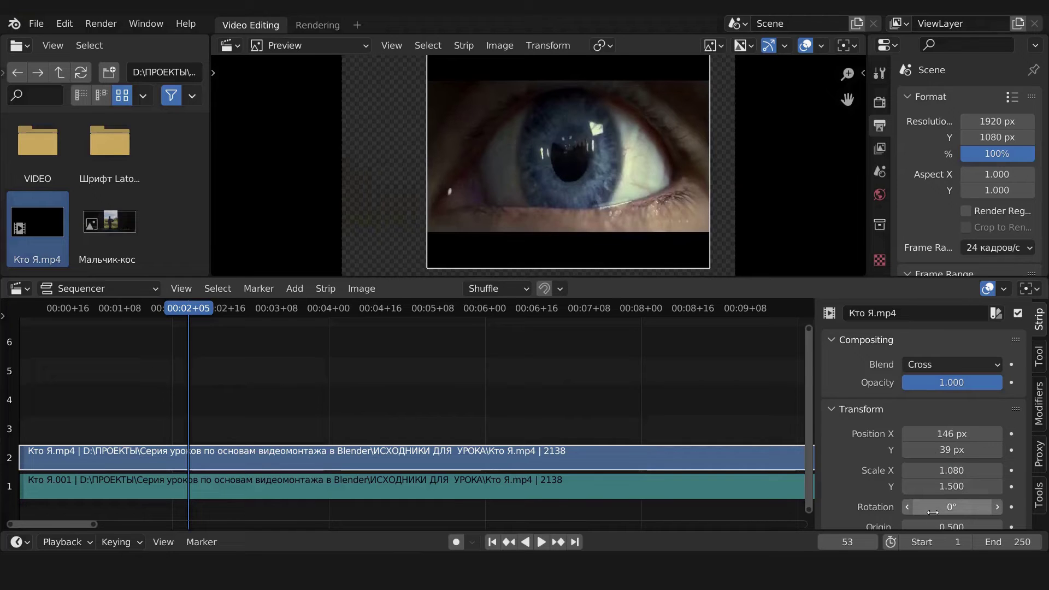
pyautogui.moveTo(933, 512)
pyautogui.mouseDown()
pyautogui.moveTo(951, 512)
pyautogui.moveTo(938, 507)
pyautogui.mouseUp()
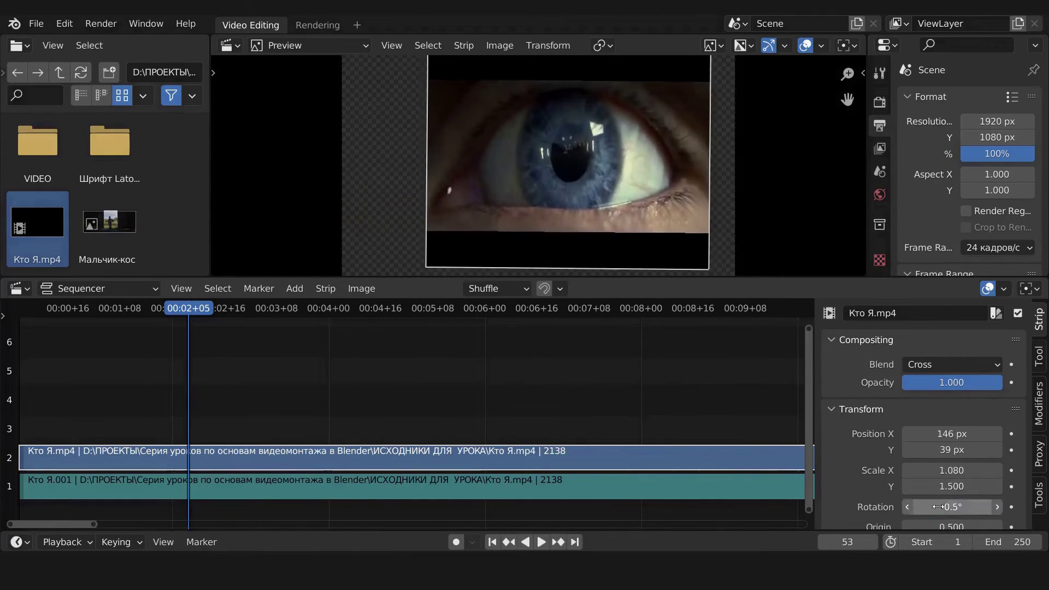
pyautogui.scroll(-3, 938, 507)
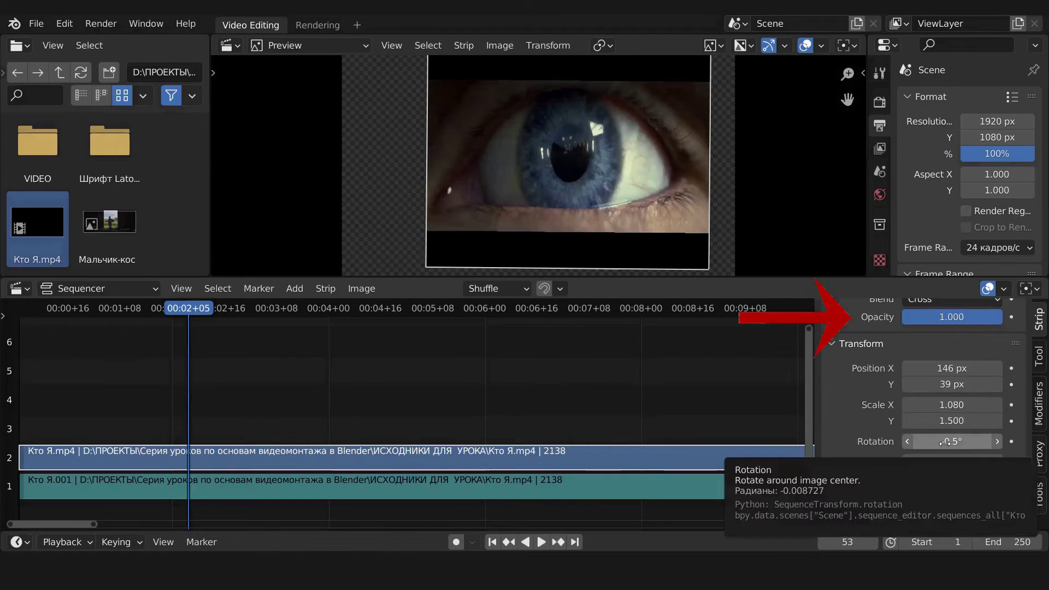
pyautogui.scroll(3, 945, 443)
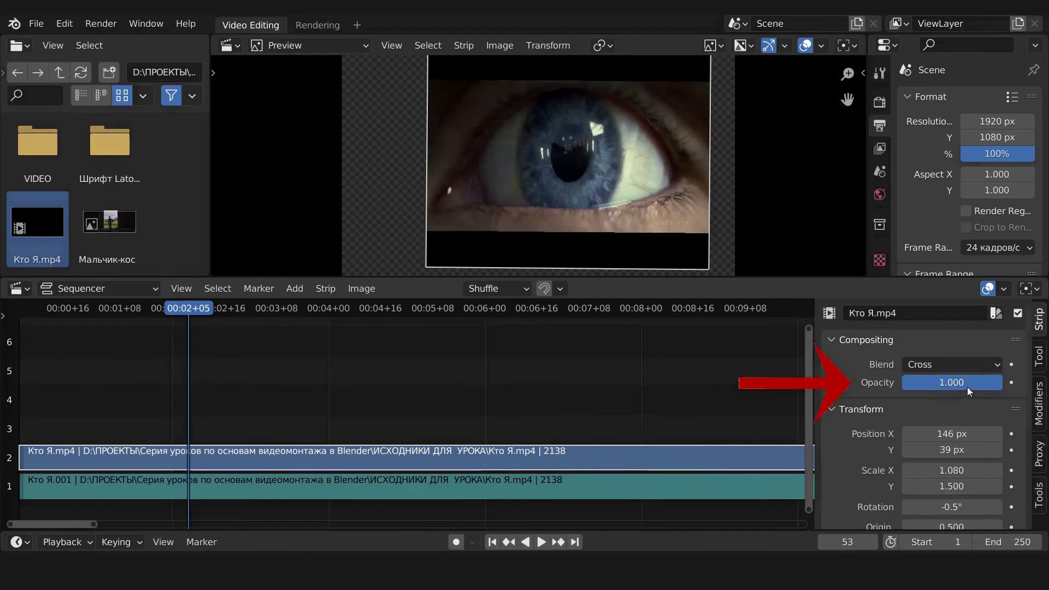
# - Keyframe the video strip's opacity at 1.000 on frame 53 and at 0.586 on frame 77
pyautogui.moveTo(967, 387)
pyautogui.mouseDown()
pyautogui.moveTo(866, 387)
pyautogui.moveTo(968, 386)
pyautogui.mouseUp()
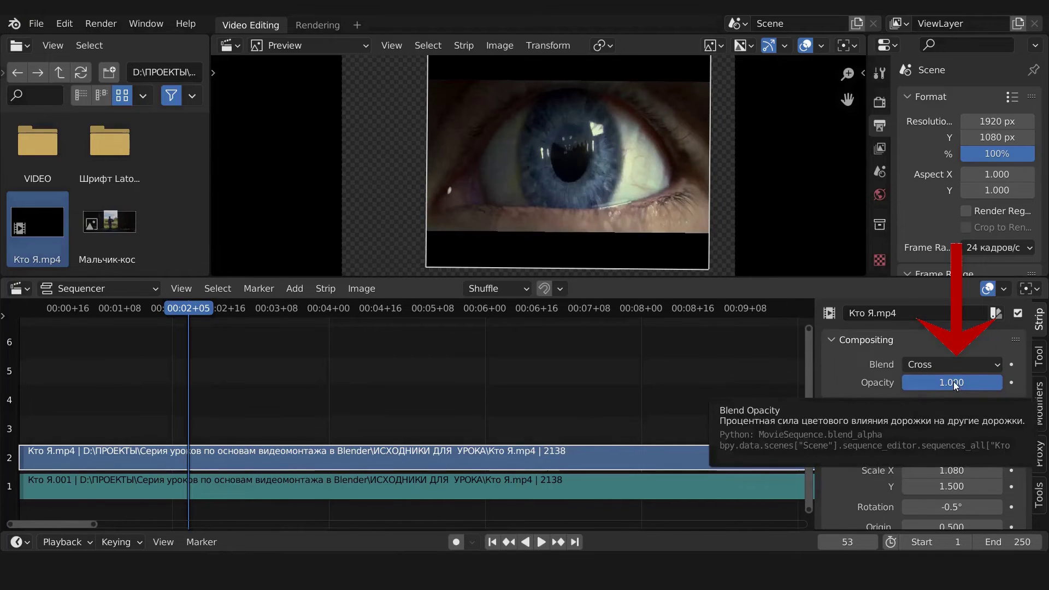
pyautogui.press('i')
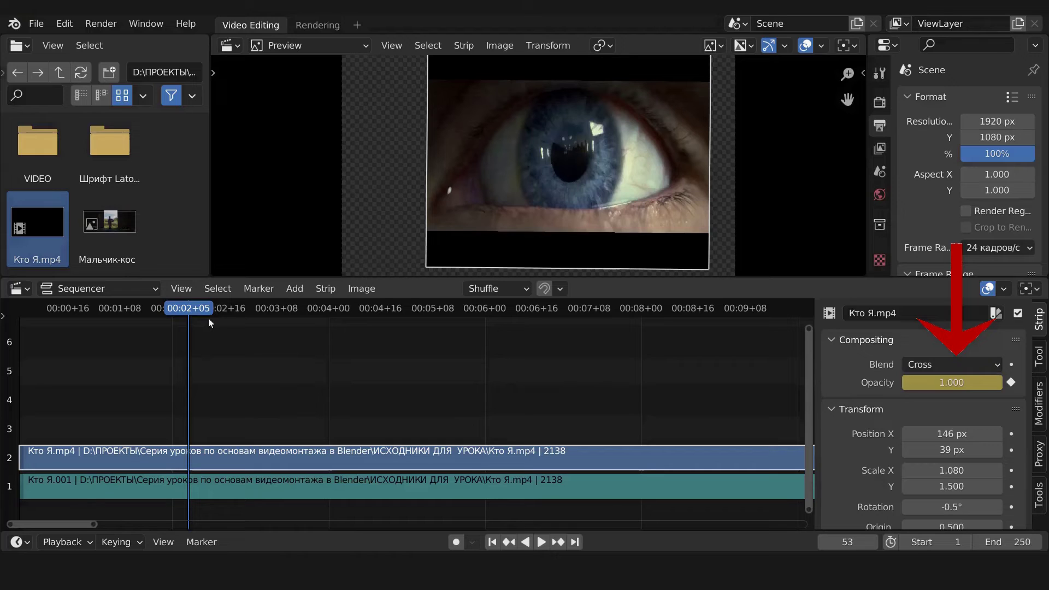
pyautogui.moveTo(192, 305); pyautogui.dragTo(267, 313)
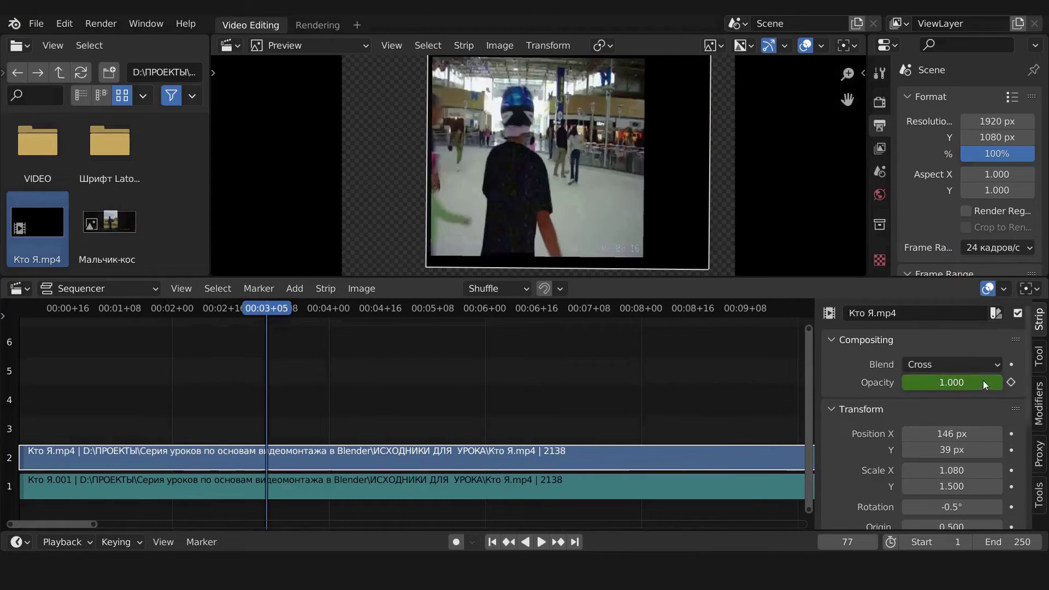
pyautogui.moveTo(982, 381); pyautogui.dragTo(941, 380)
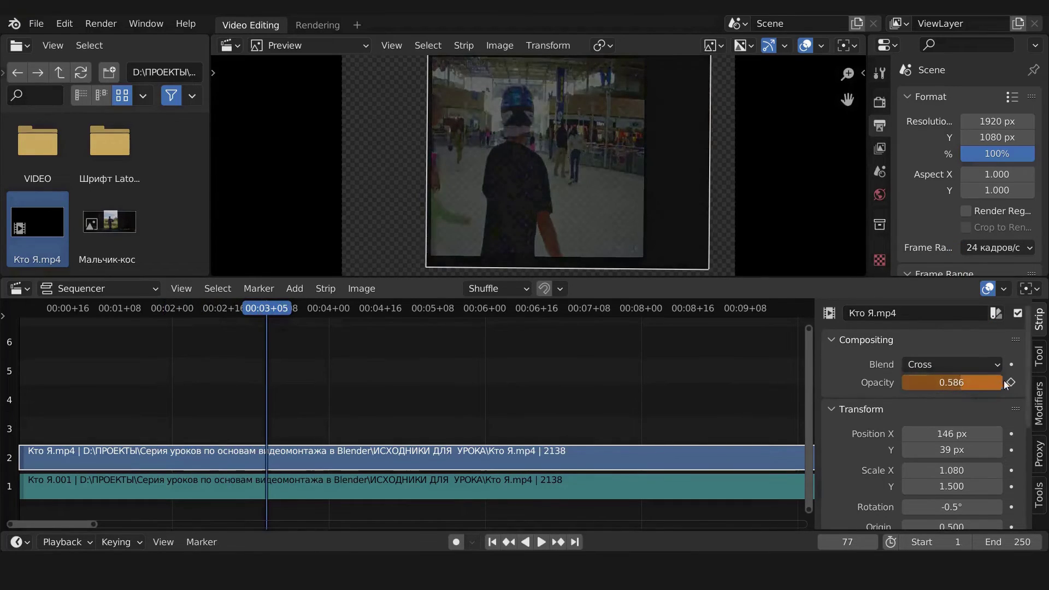
pyautogui.press('i')
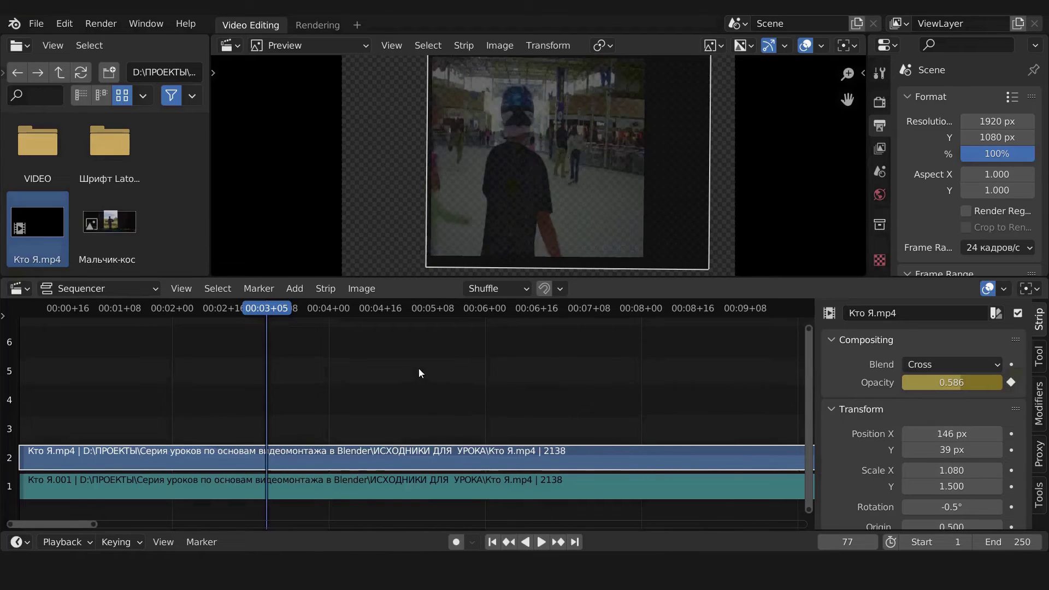
# - Set the video strip's opacity to 1.000 at frame 104 and keyframe it there
pyautogui.moveTo(267, 306); pyautogui.dragTo(354, 307)
pyautogui.moveTo(951, 383); pyautogui.dragTo(1025, 389)
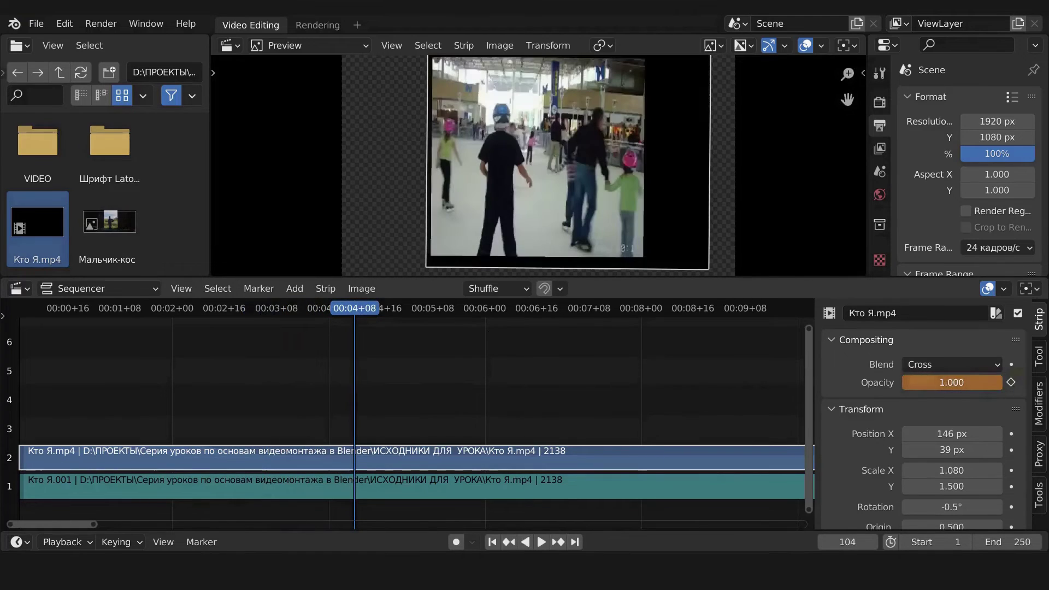
pyautogui.click(1011, 382)
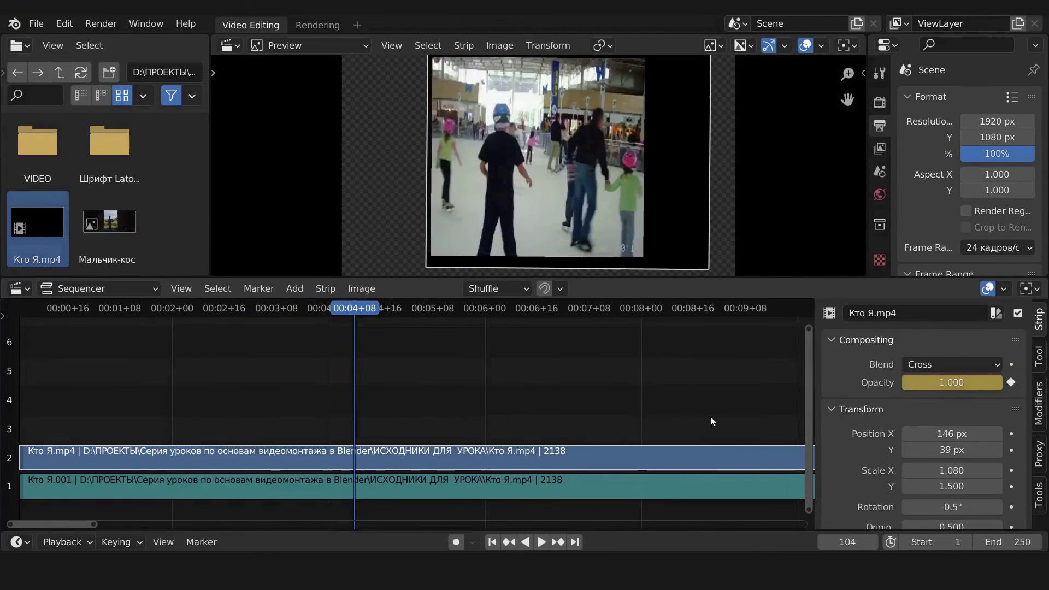
# - Play back the opacity animation, return to the keyframe at frame 77 and remove it
pyautogui.moveTo(352, 310)
pyautogui.mouseDown()
pyautogui.moveTo(159, 306)
pyautogui.moveTo(345, 319)
pyautogui.mouseUp()
pyautogui.press('space')
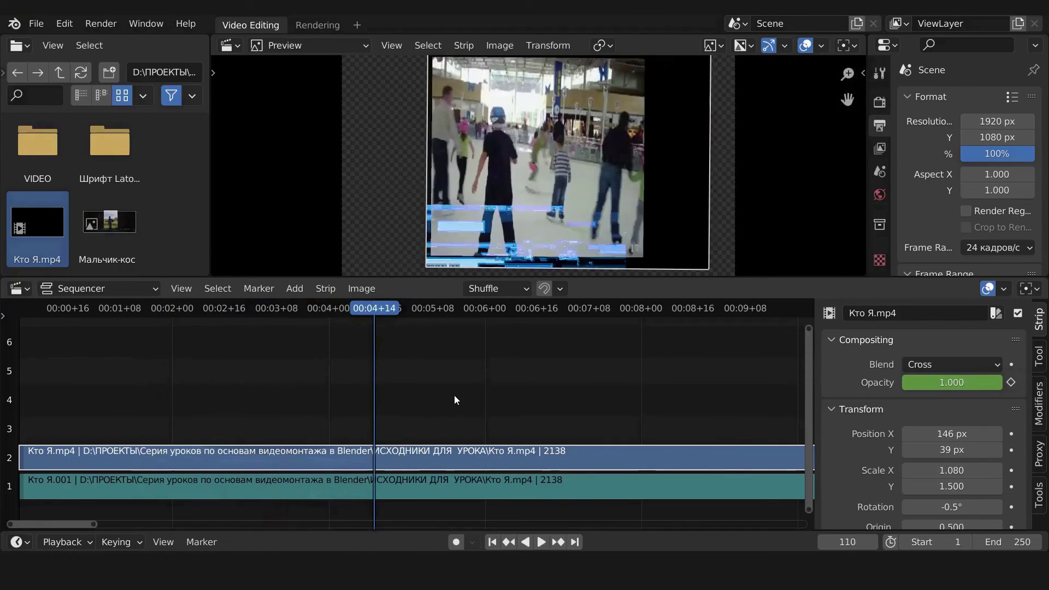
pyautogui.press('Down')
pyautogui.press('Down')
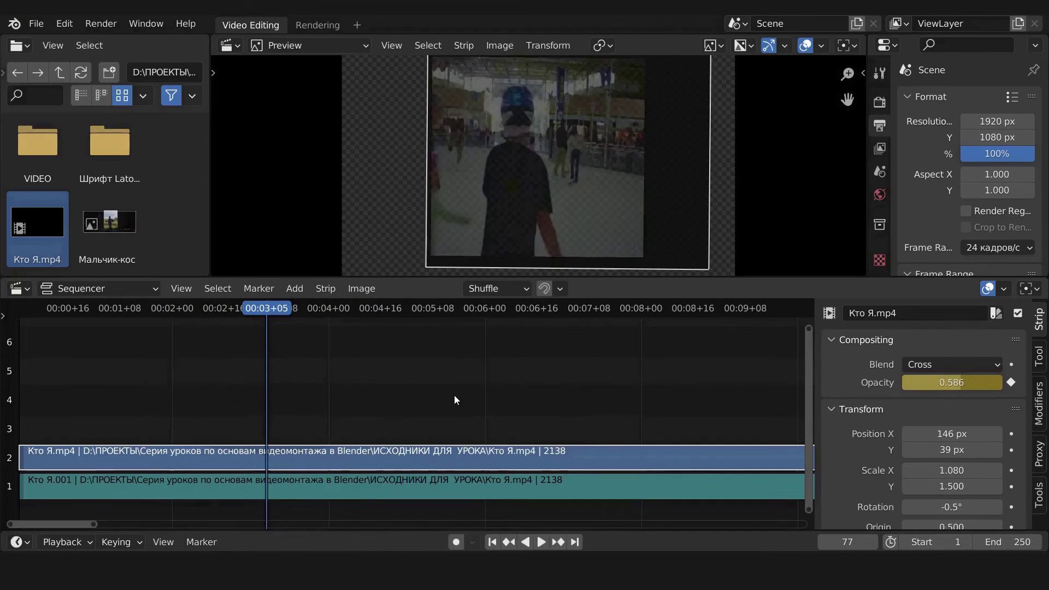
pyautogui.click(1011, 383)
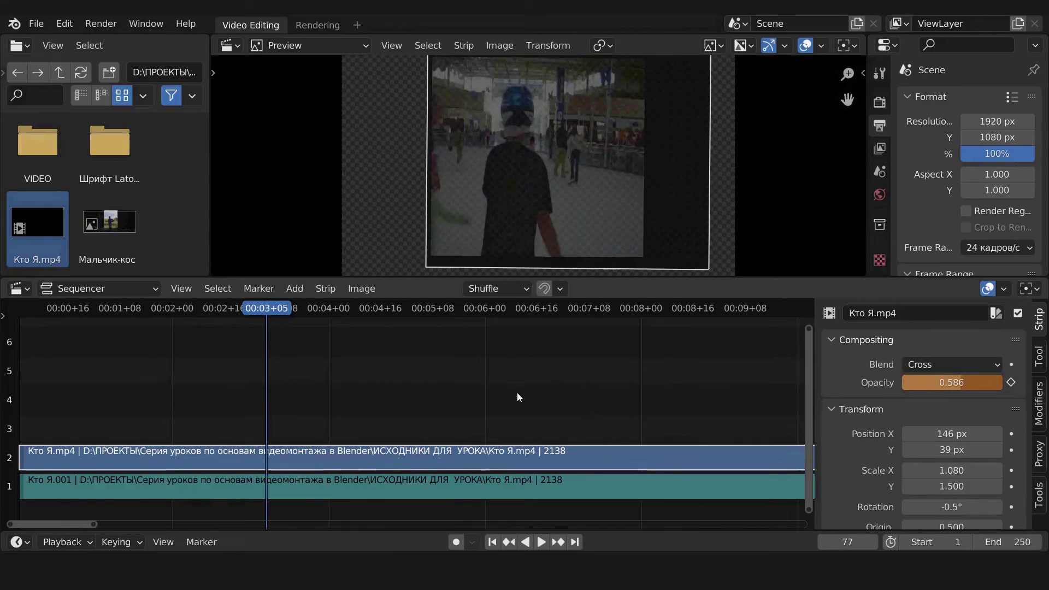
# - Examine the blending modes and strip modifiers available for the channel 2 video strip
pyautogui.click(935, 363)
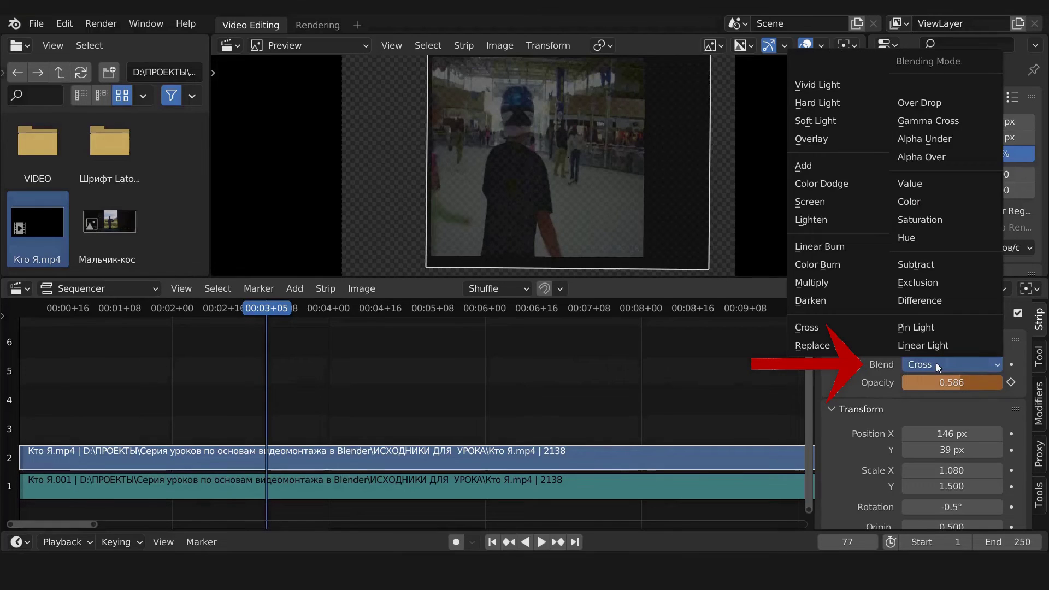
pyautogui.click(935, 363)
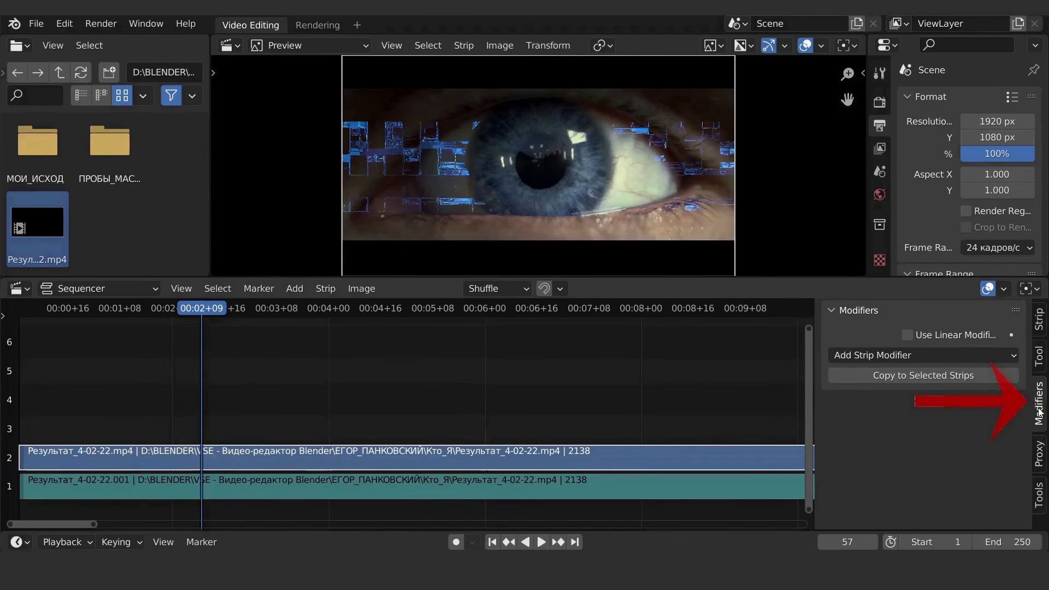
pyautogui.click(1004, 356)
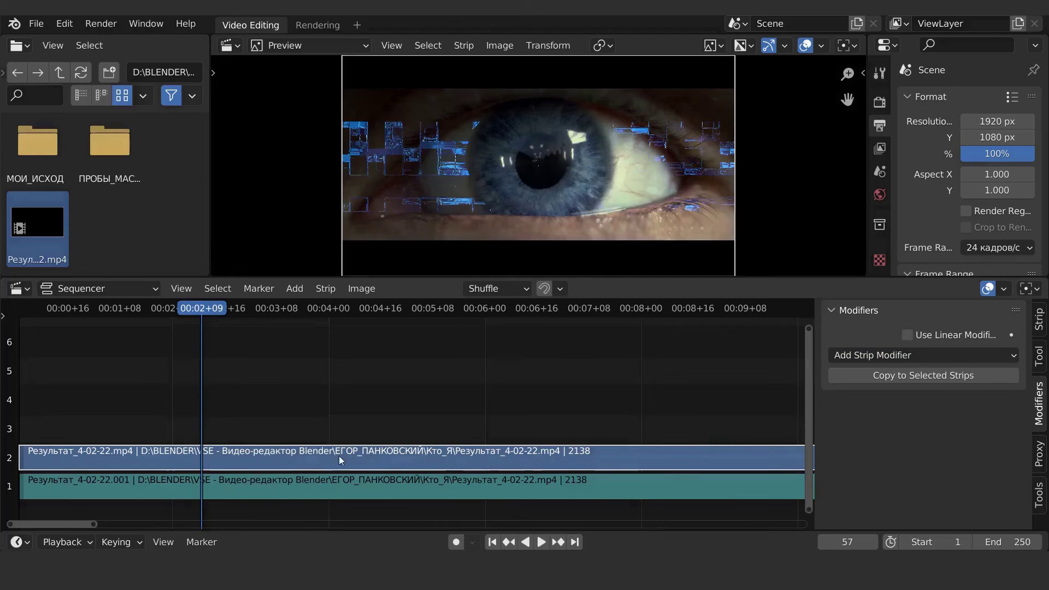
# - Add an adjustment layer above the video strip at frame 57 and give it a Color Balance modifier
pyautogui.click(295, 289)
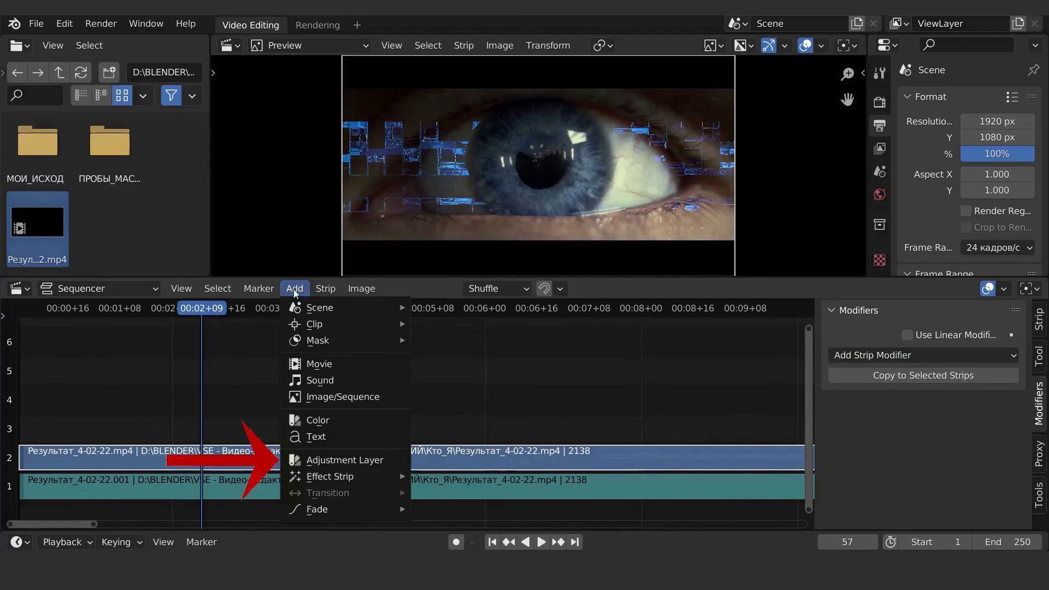
pyautogui.click(328, 461)
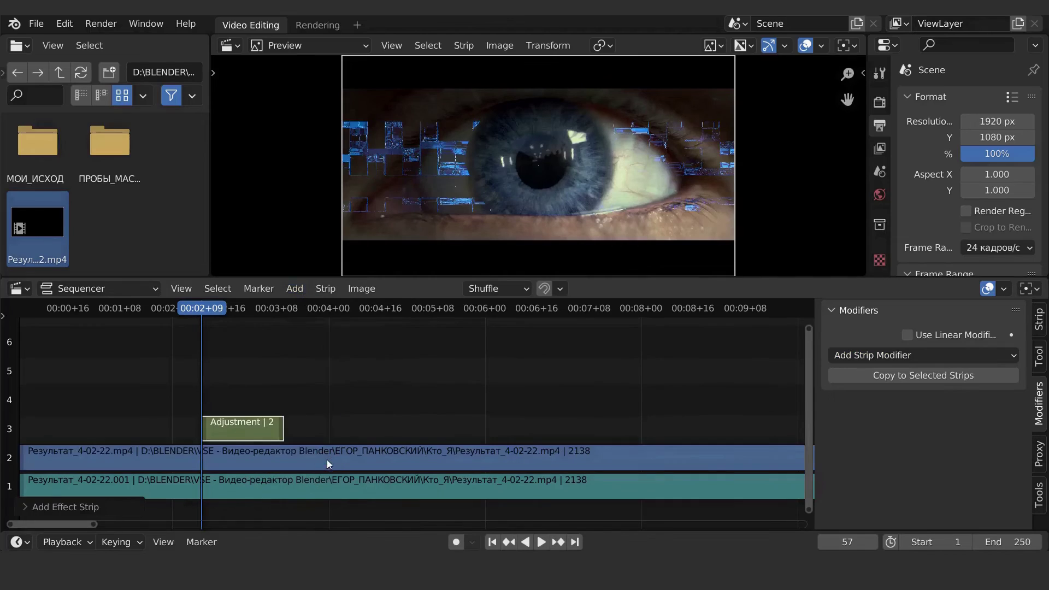
pyautogui.click(983, 356)
pyautogui.click(922, 374)
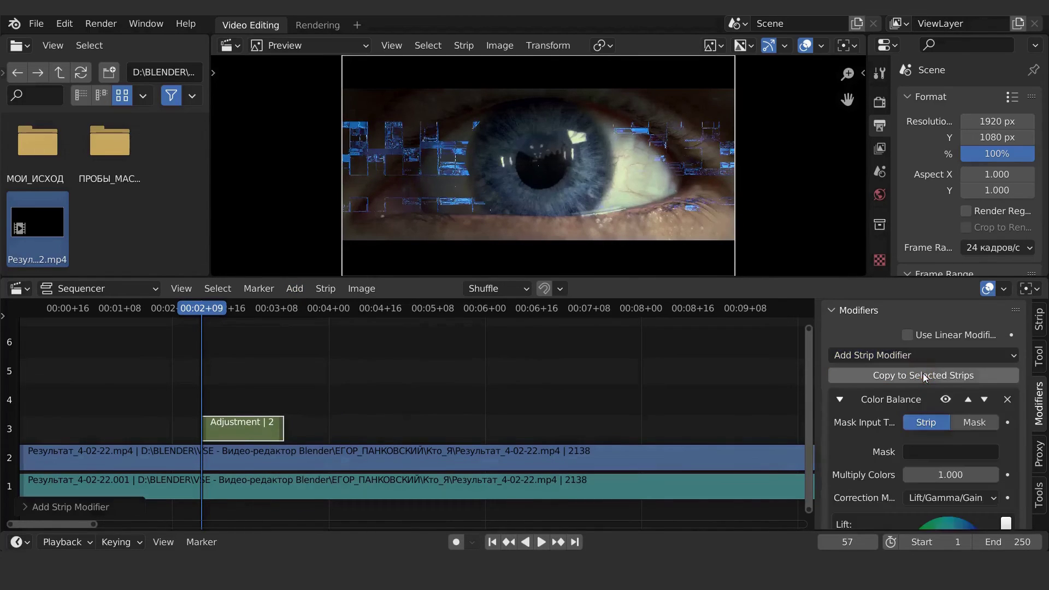
pyautogui.scroll(-10, 946, 430)
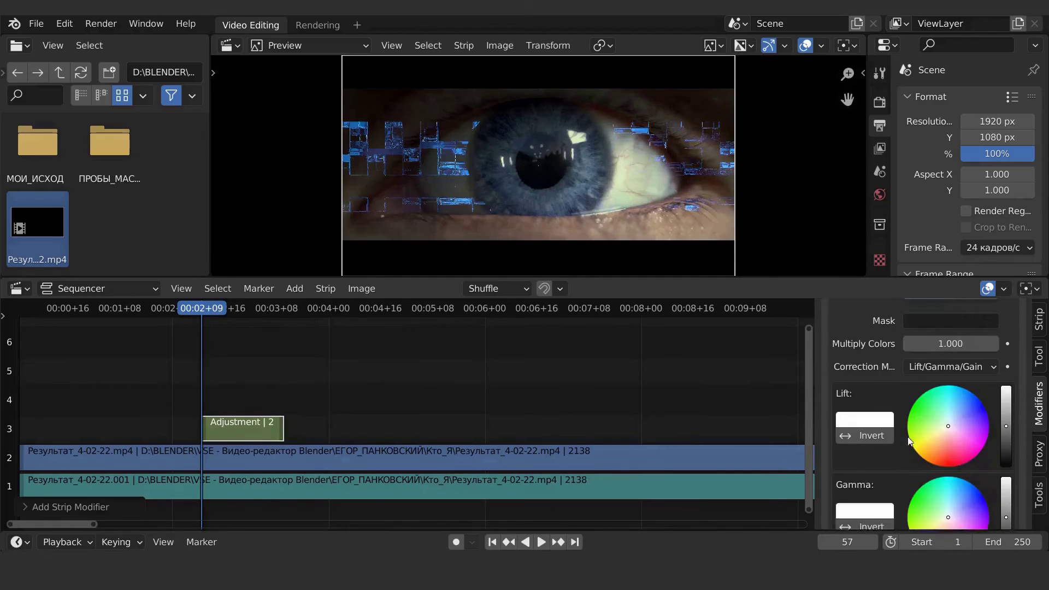
pyautogui.scroll(-2, 914, 444)
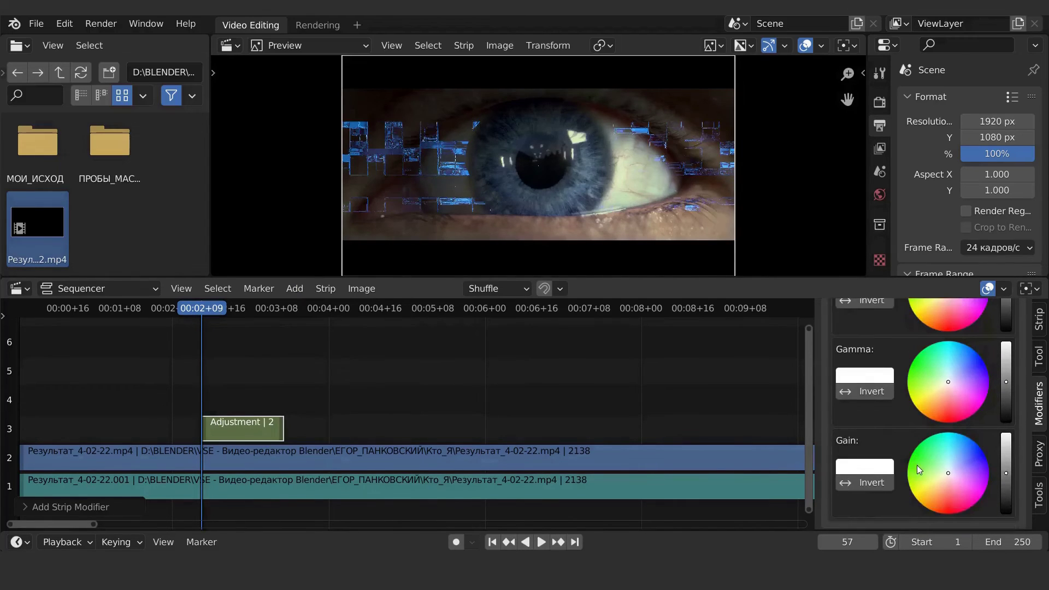
pyautogui.scroll(10, 917, 464)
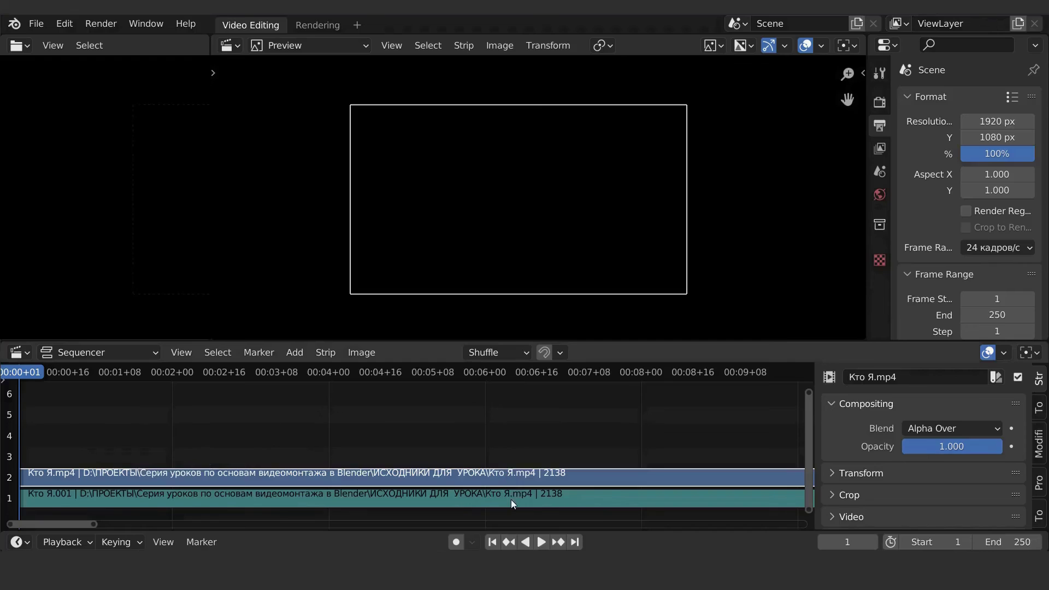
# - Try a volume of 9.200 on the channel 1 sound strip, set it to 1 and keyframe it at frame 1
pyautogui.click(512, 500)
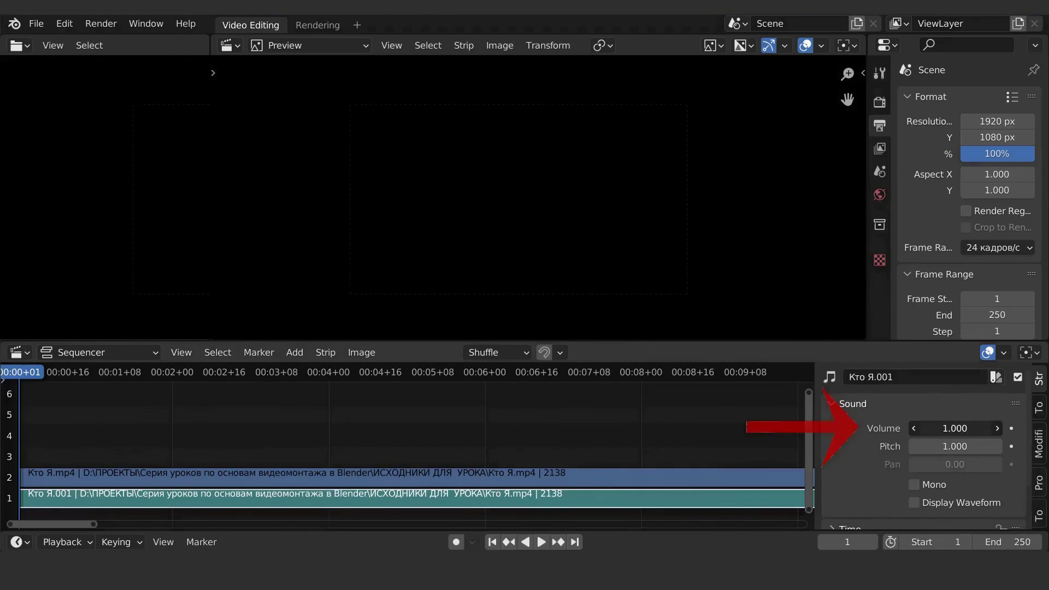
pyautogui.moveTo(955, 428)
pyautogui.mouseDown()
pyautogui.moveTo(931, 428)
pyautogui.moveTo(995, 428)
pyautogui.moveTo(975, 428)
pyautogui.mouseUp()
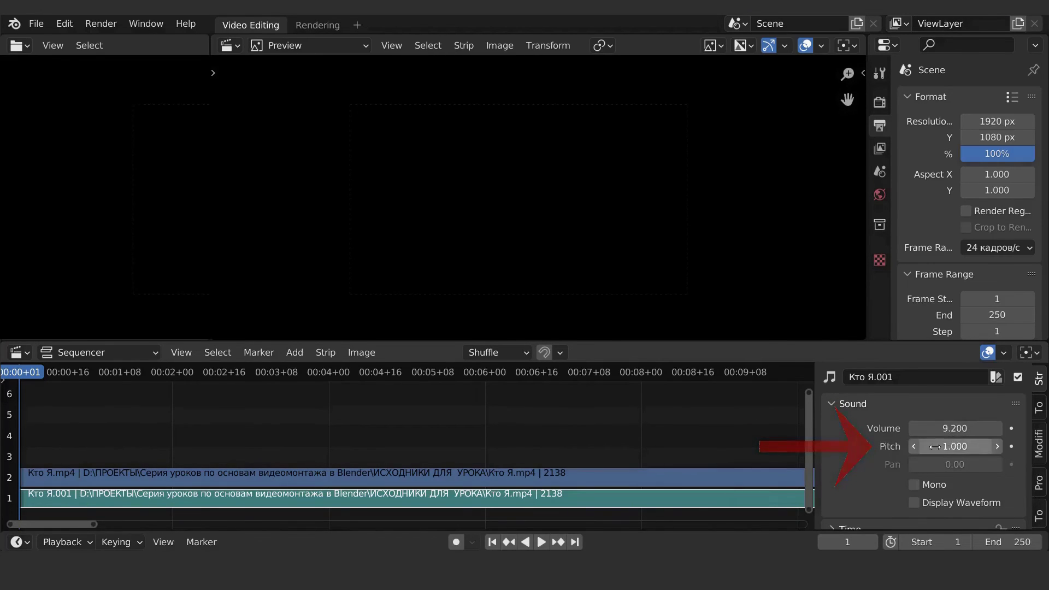
pyautogui.click(956, 428)
pyautogui.press('BackSpace')
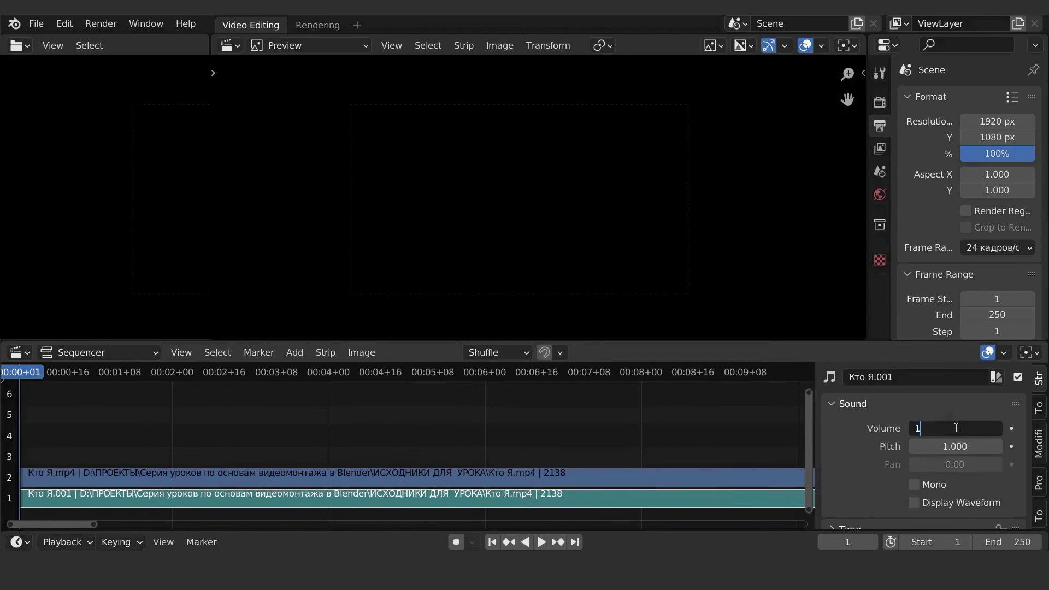
pyautogui.write('1')
pyautogui.press('Return')
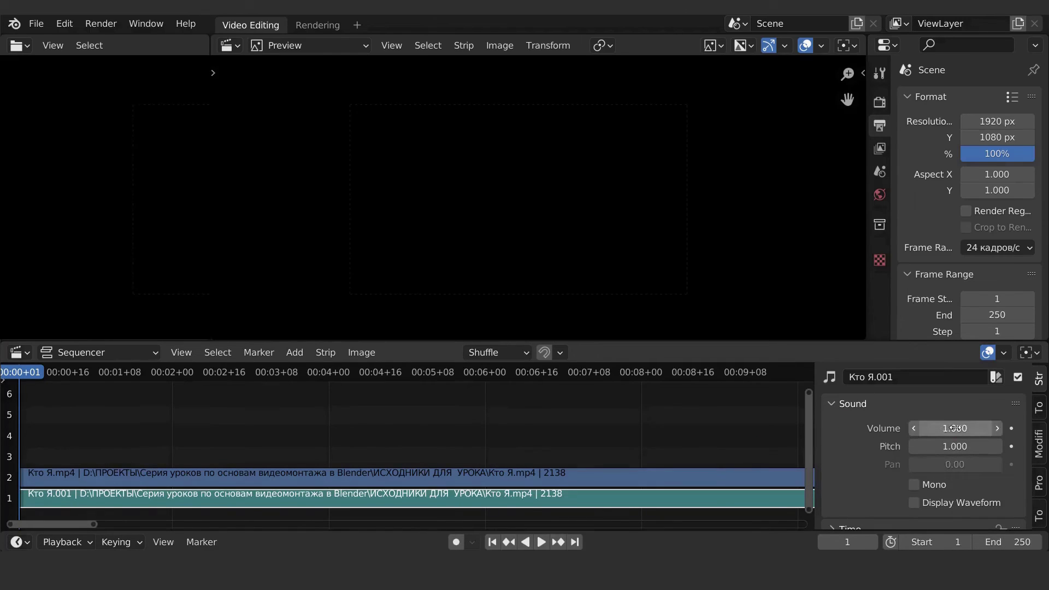
pyautogui.click(1012, 428)
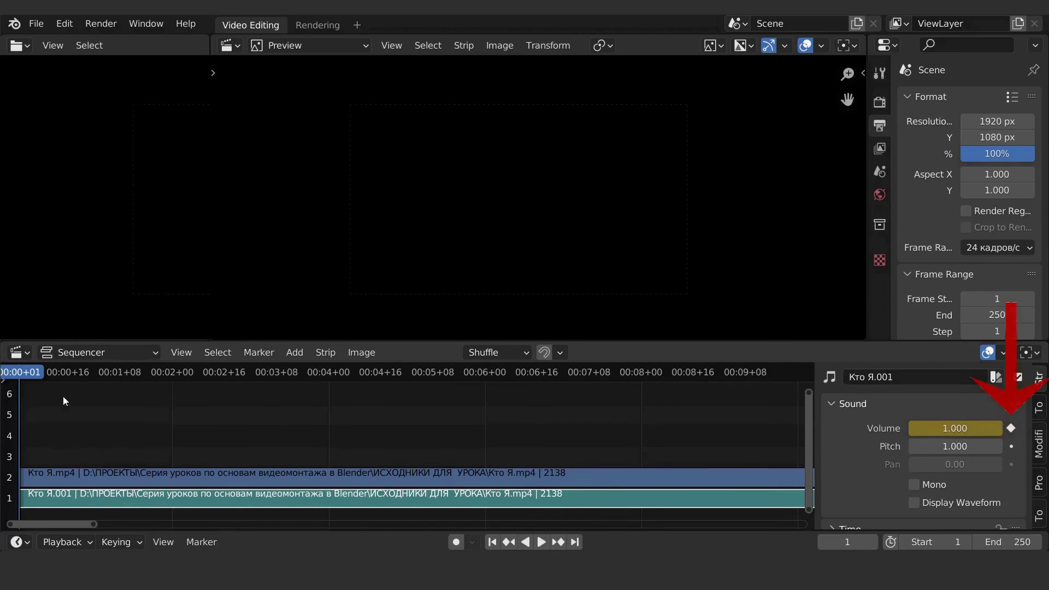
# - Play the sequence from the first frame and display the waveform on the channel 1 sound strip
pyautogui.press('space')
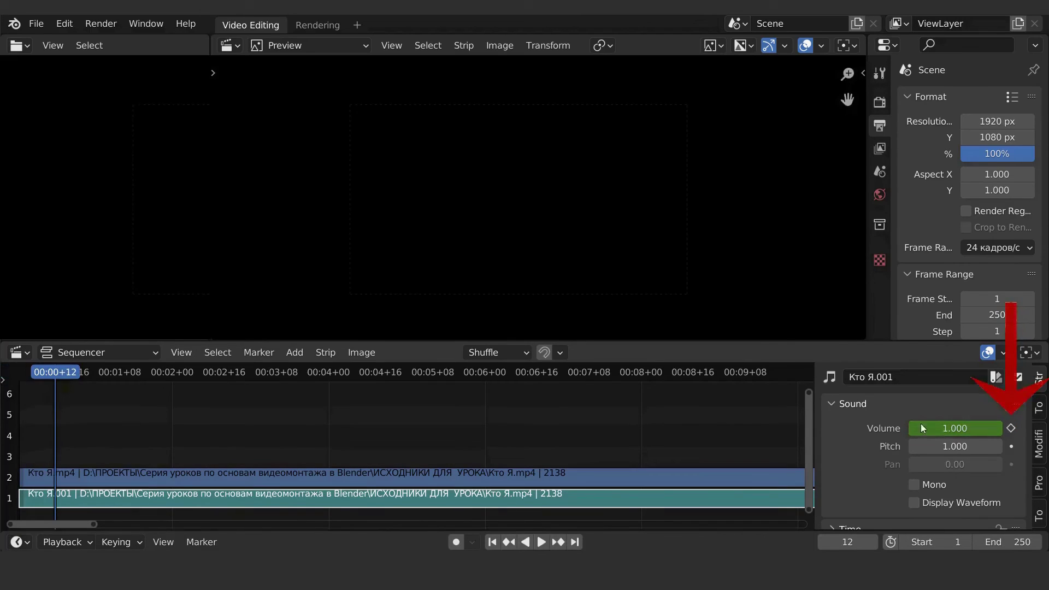
pyautogui.click(492, 542)
pyautogui.click(541, 542)
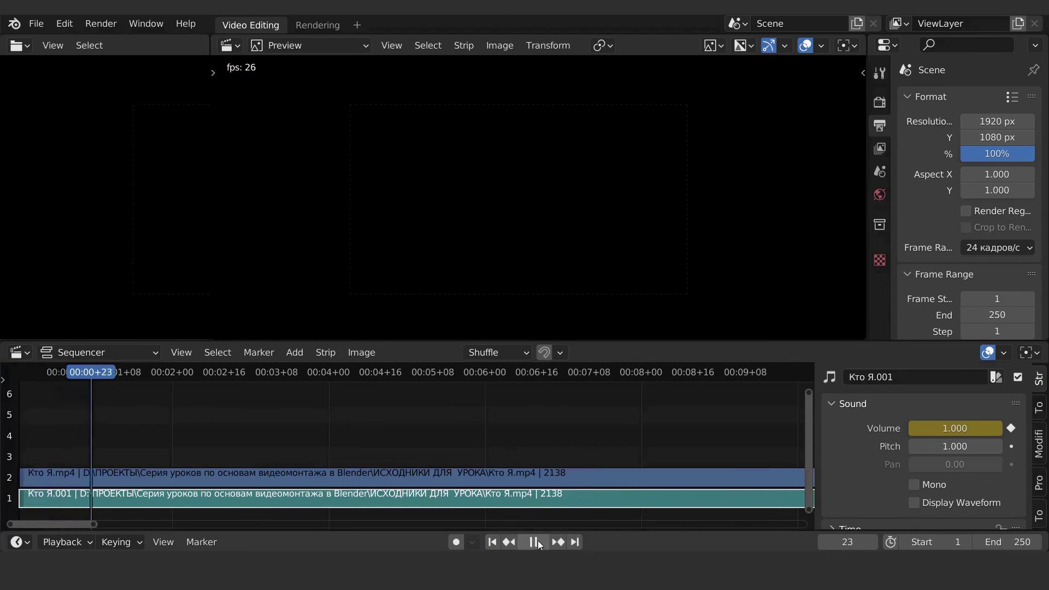
pyautogui.click(912, 503)
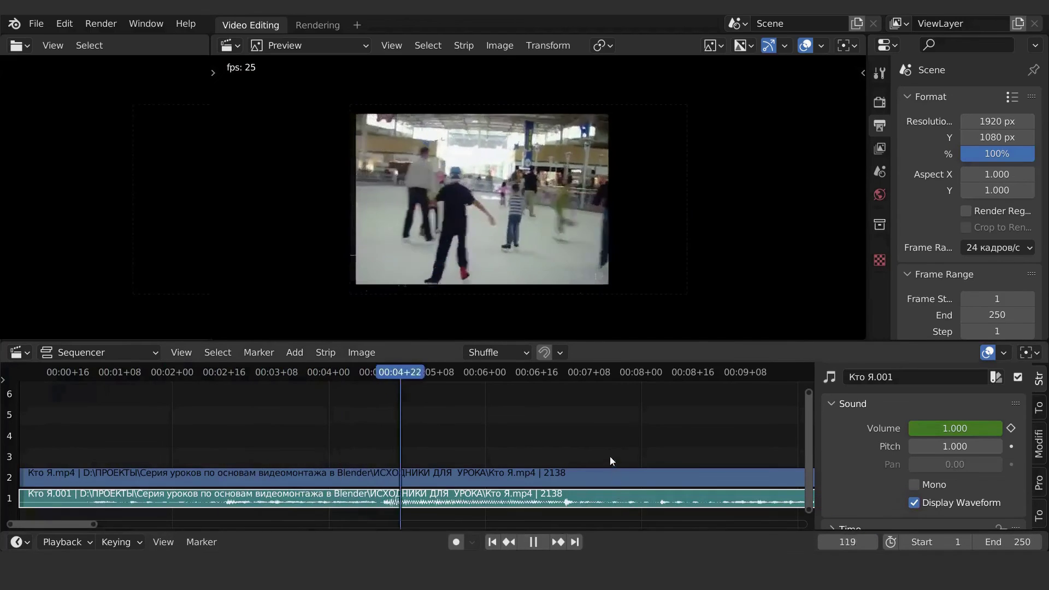
pyautogui.keyDown('ctrl'); pyautogui.moveTo(609, 460); pyautogui.dragTo(627, 405, button='middle'); pyautogui.keyUp('ctrl')
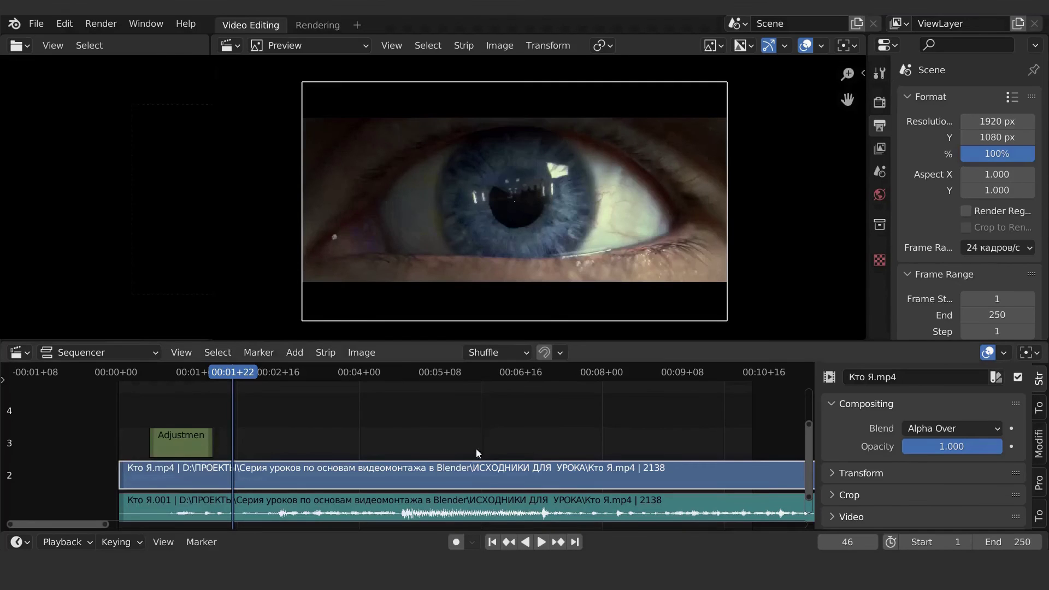
# - Move the adjustment strip slightly later on channel 3 and try moving it along the vertical axis only
pyautogui.moveTo(476, 452); pyautogui.dragTo(508, 471, button='middle')
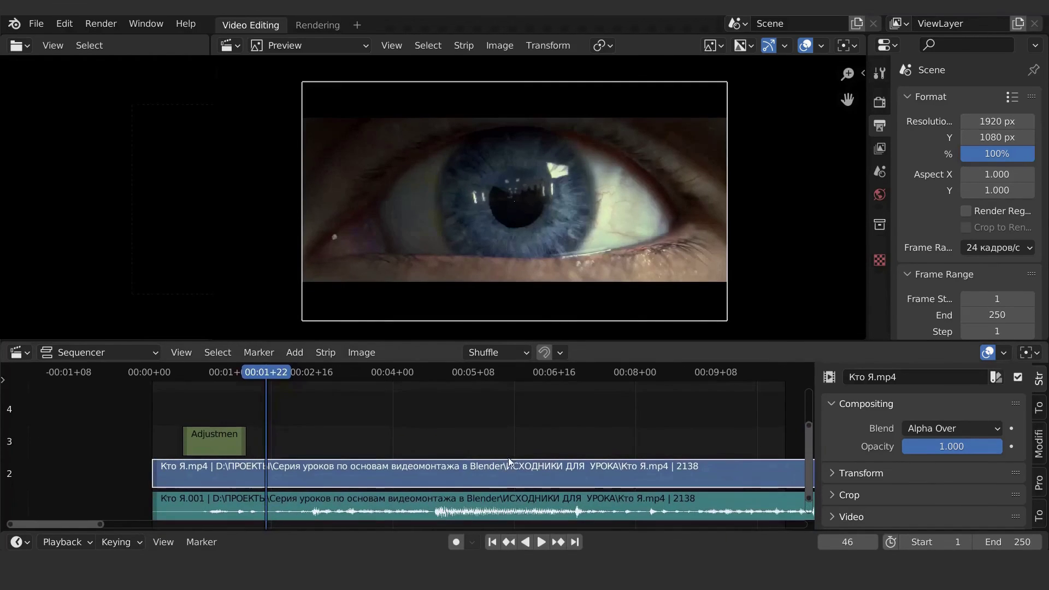
pyautogui.click(202, 446)
pyautogui.press('g')
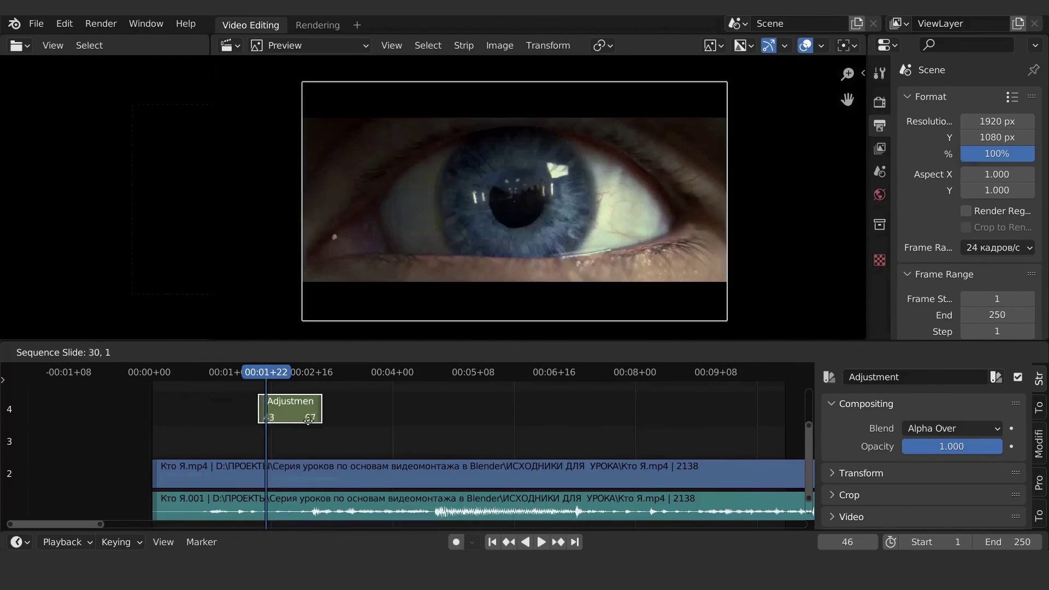
pyautogui.click(226, 441)
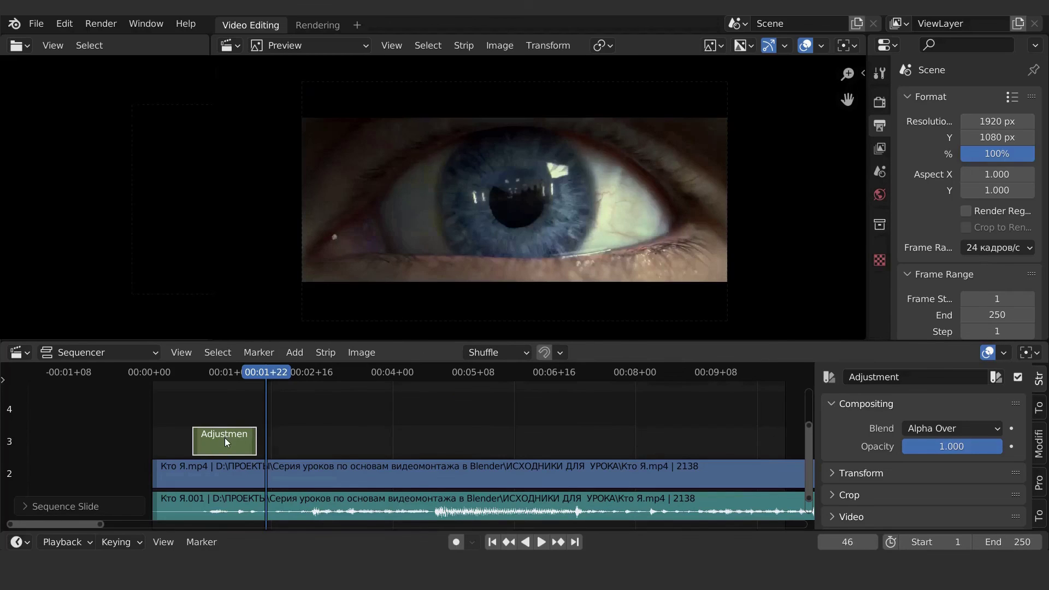
pyautogui.press('g')
pyautogui.press('y')
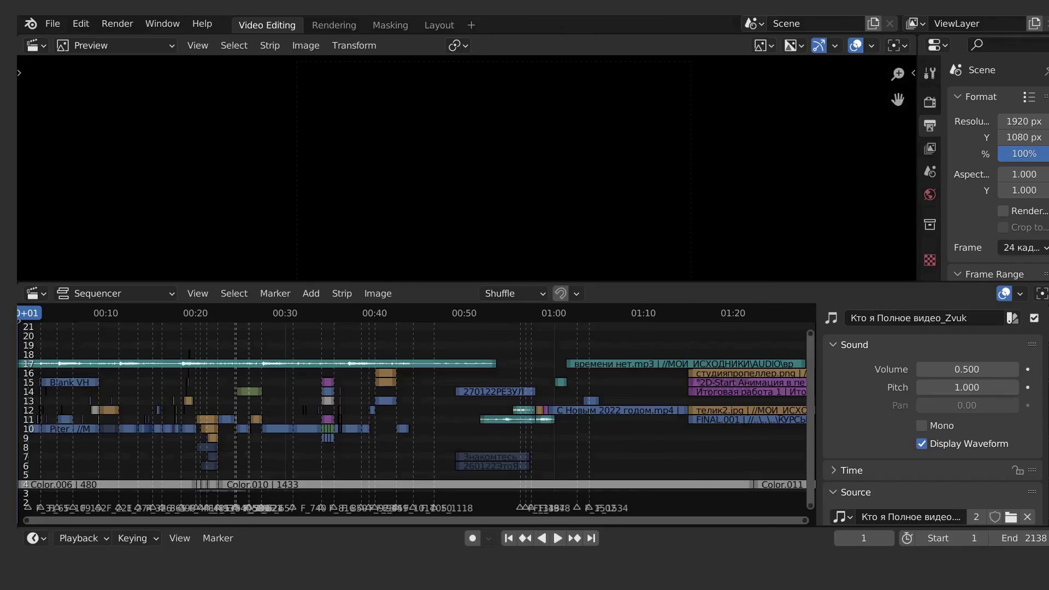
# - Play the multi-channel project from frame 1
pyautogui.press('space')
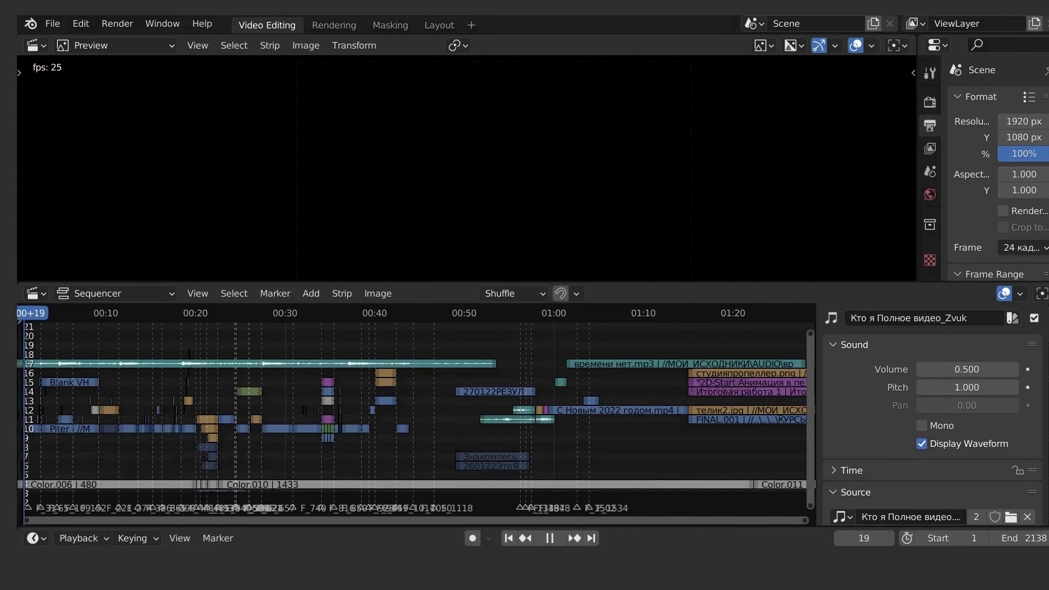